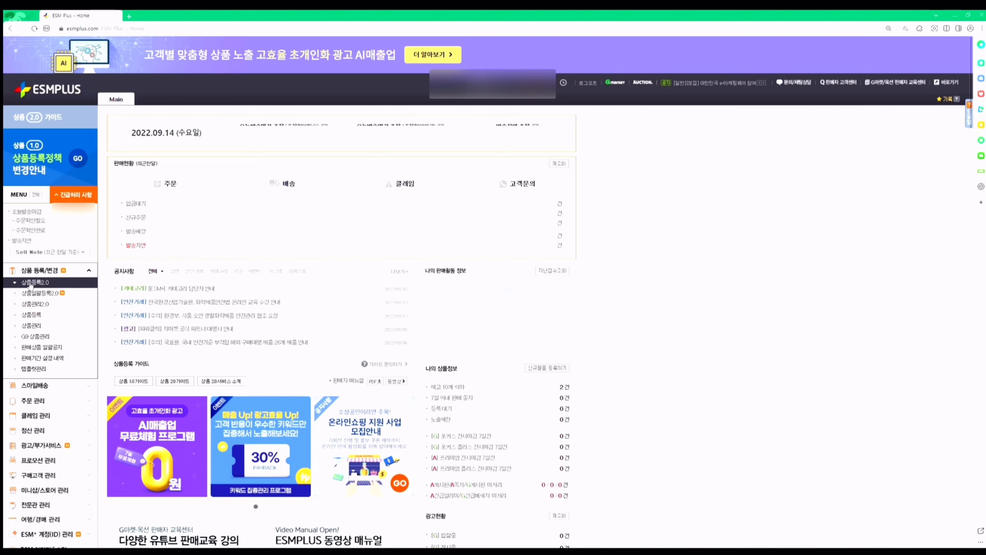
- Open the 상품등록2.0 product registration form, view the 상품관리2.0 page and return to the registration form
left_click(34, 283)
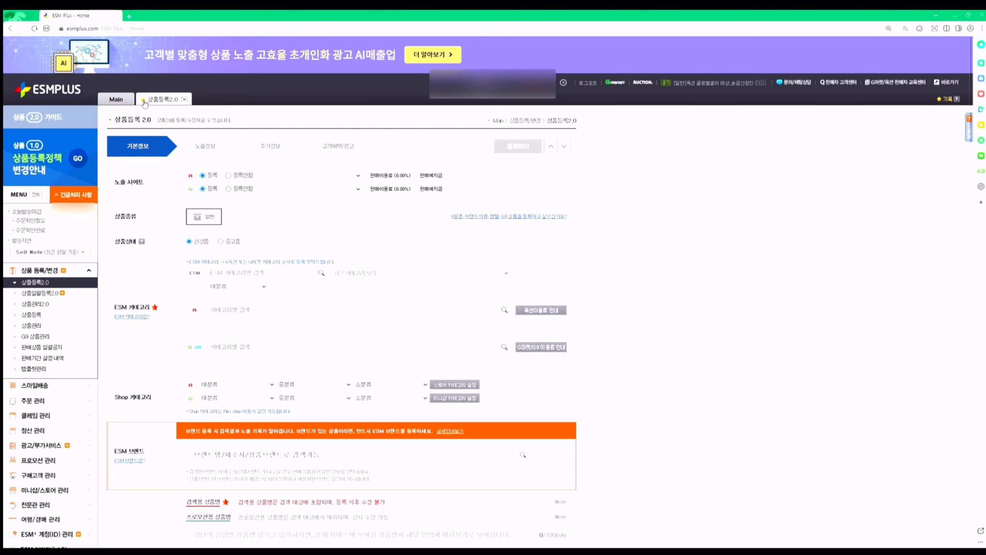
left_click(52, 305)
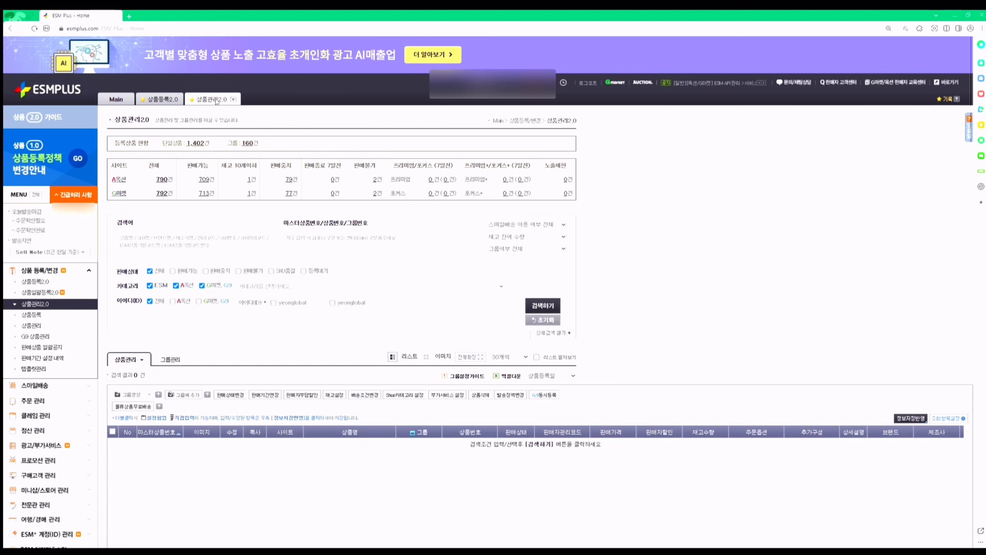
left_click(233, 99)
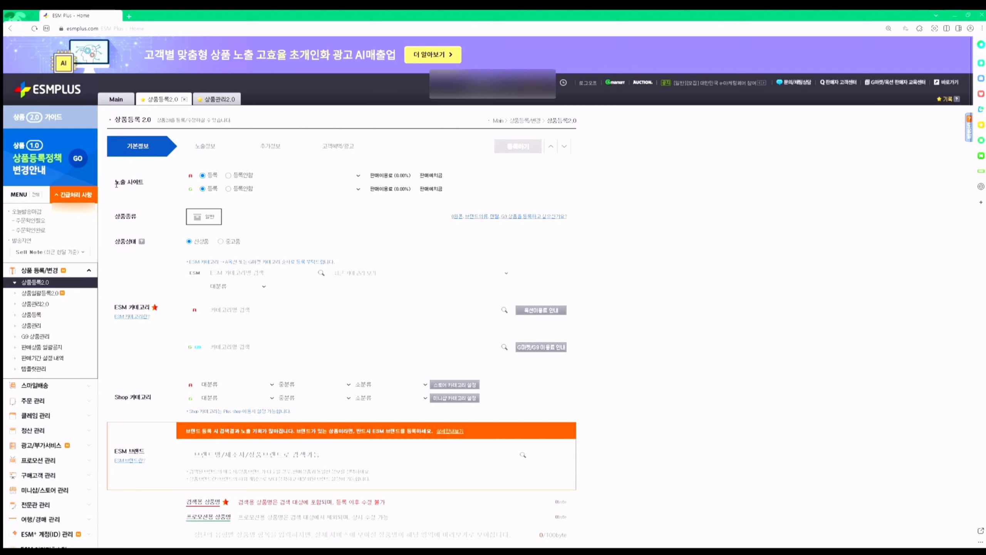
- Try setting the Auction exposure site to 등록안함 and return it to 등록
left_click_drag(116, 183, 150, 196)
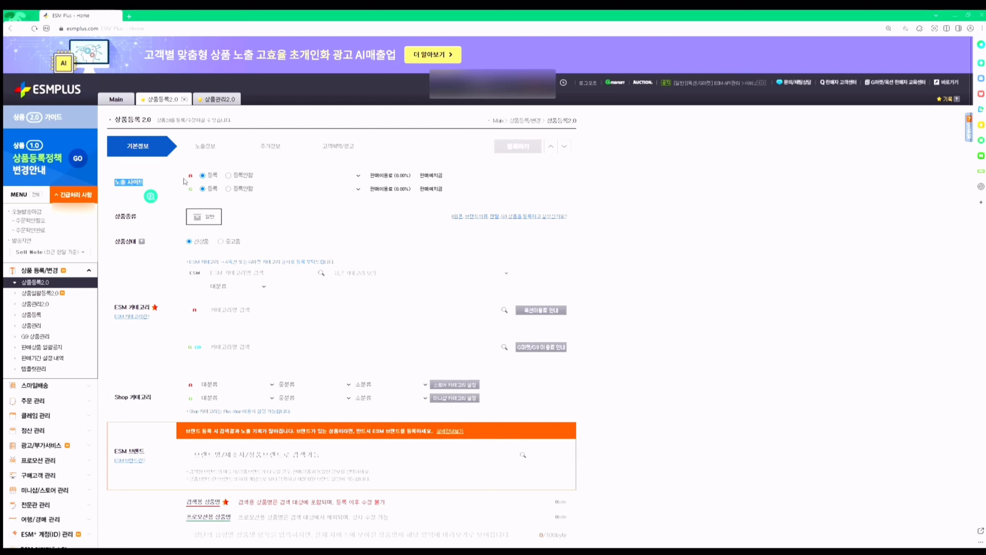
left_click(166, 174)
left_click(228, 175)
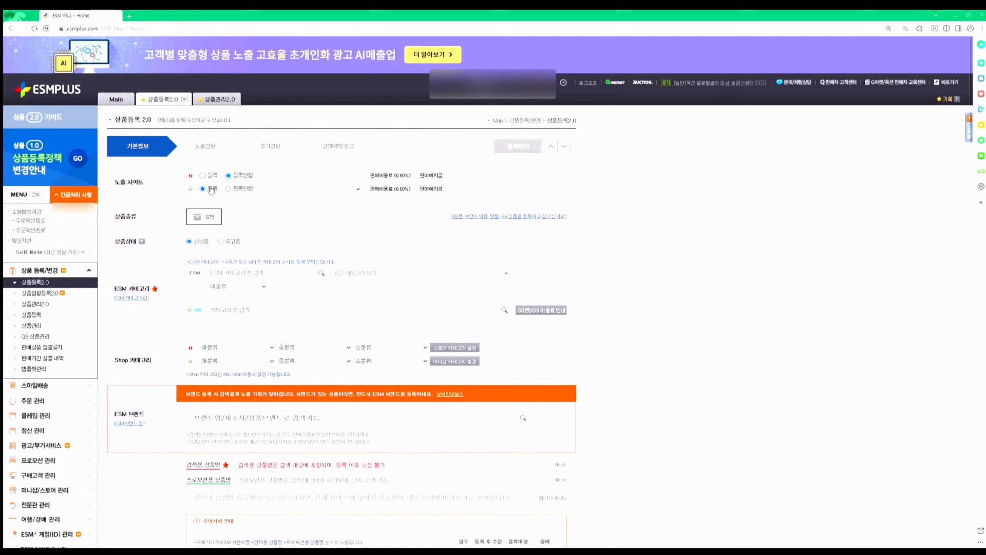
left_click(202, 176)
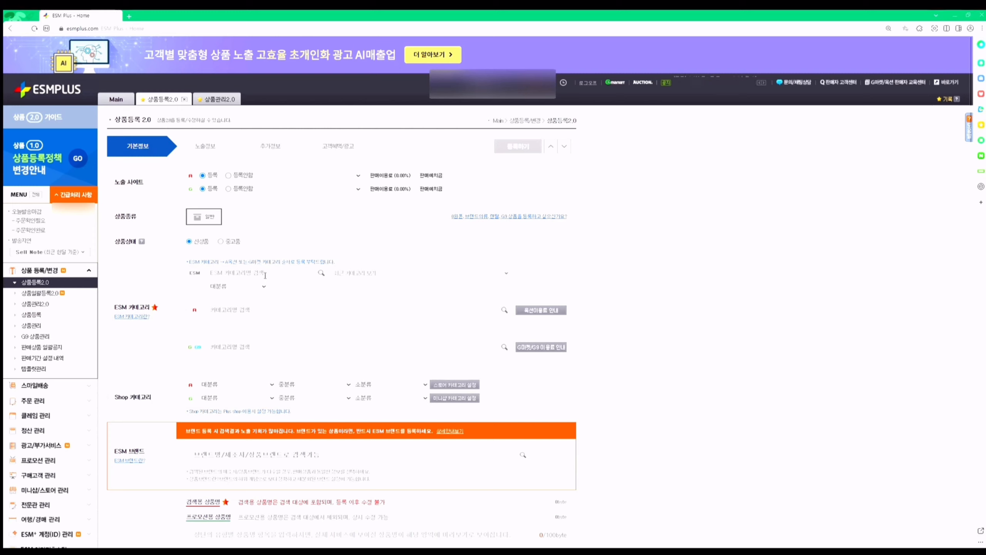
- Search the ESM category for 담요 and choose 홈인테리어/가구 > 홈인테리어 > 침구 > 이불 > 담요
type("담요")
key("Return")
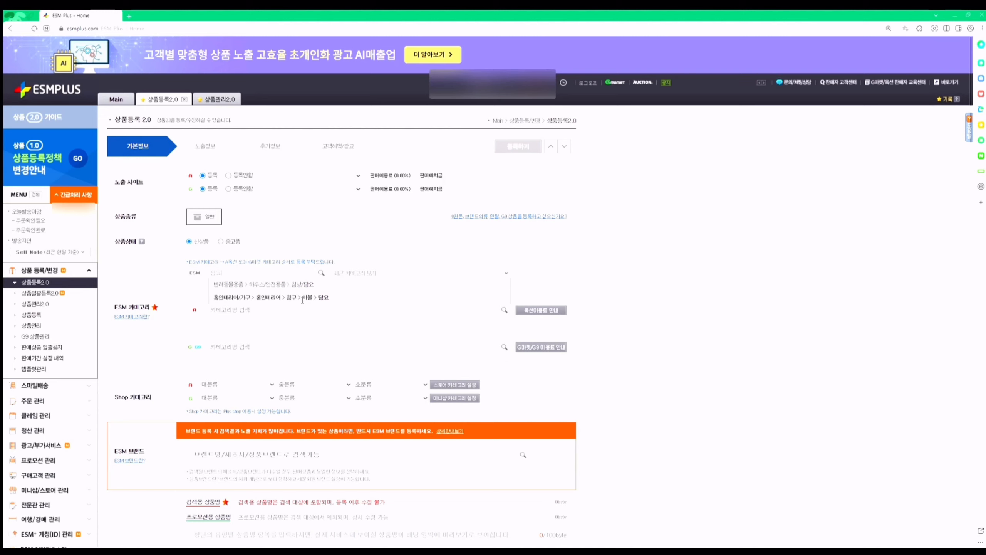
left_click(335, 298)
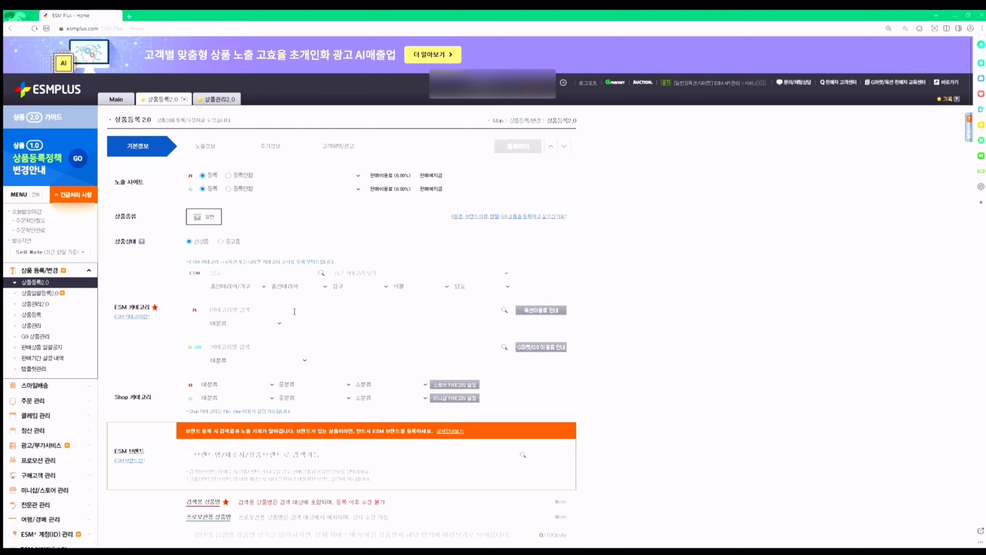
- Search for 담 in both the Auction and Gmarket/G9 categories and choose 침구/커튼 > 이불 > 담요 for each
type("담")
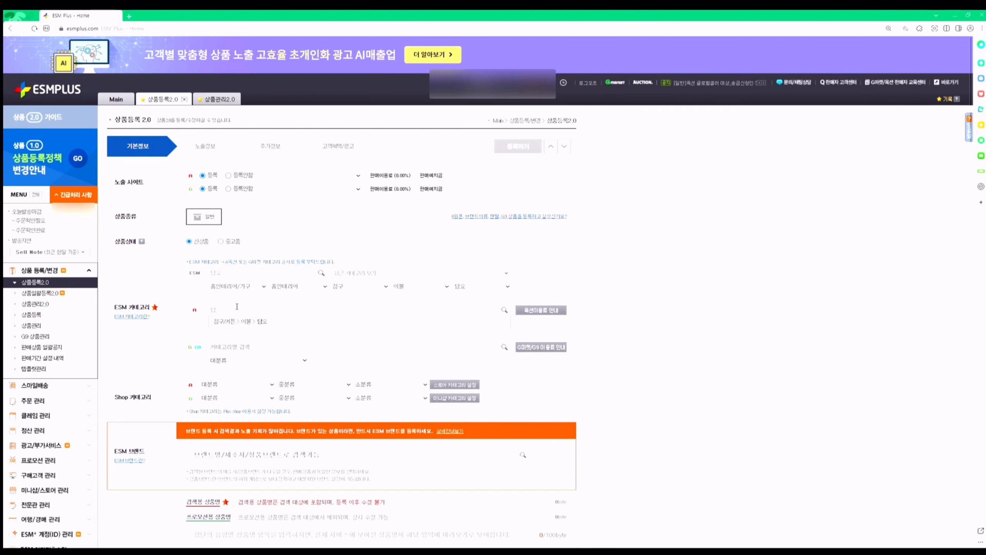
left_click(237, 319)
left_click(229, 360)
type("담")
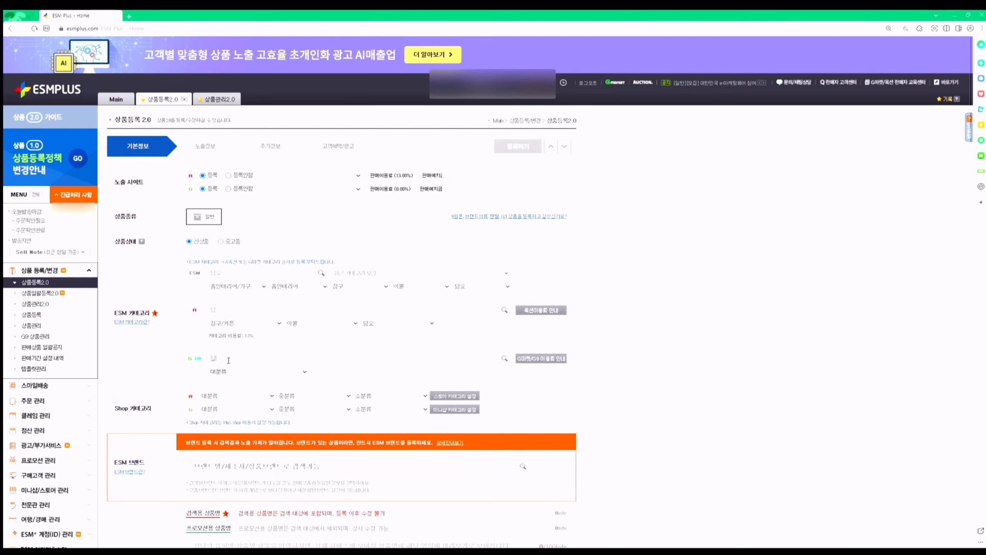
left_click(231, 367)
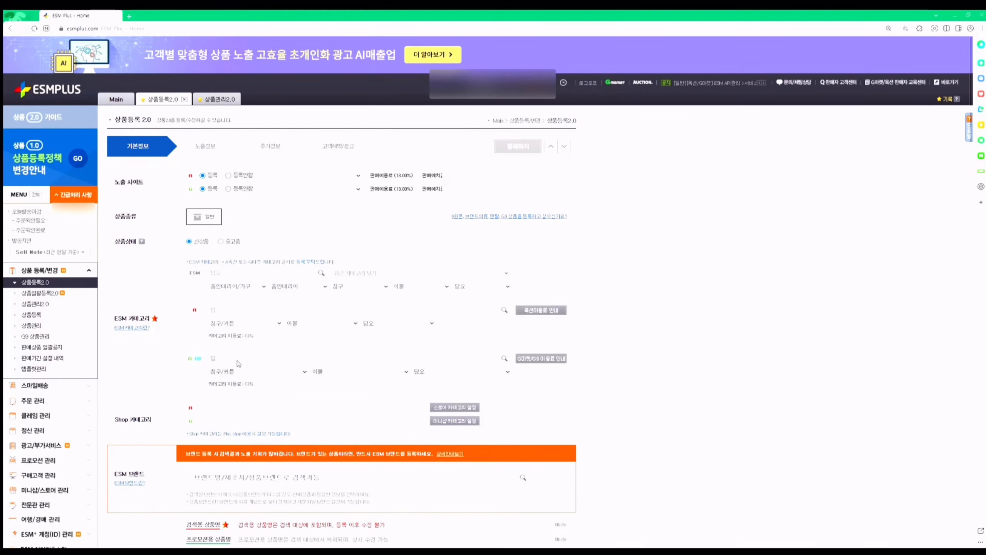
left_click_drag(208, 384, 256, 385)
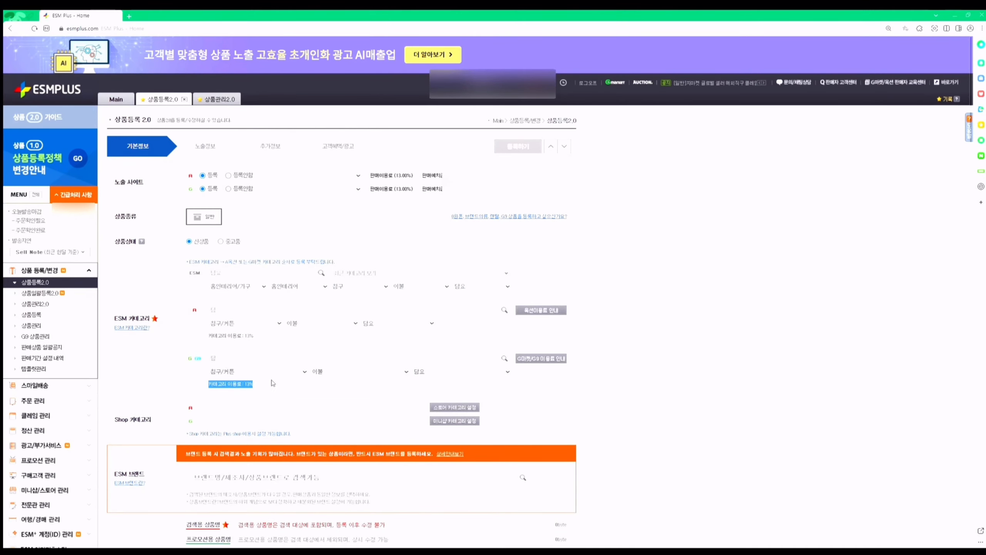
left_click(274, 383)
- Enter 부들부들 부드러운 무릎담요 as the product name used for search
scroll(113, 224, "down", 5)
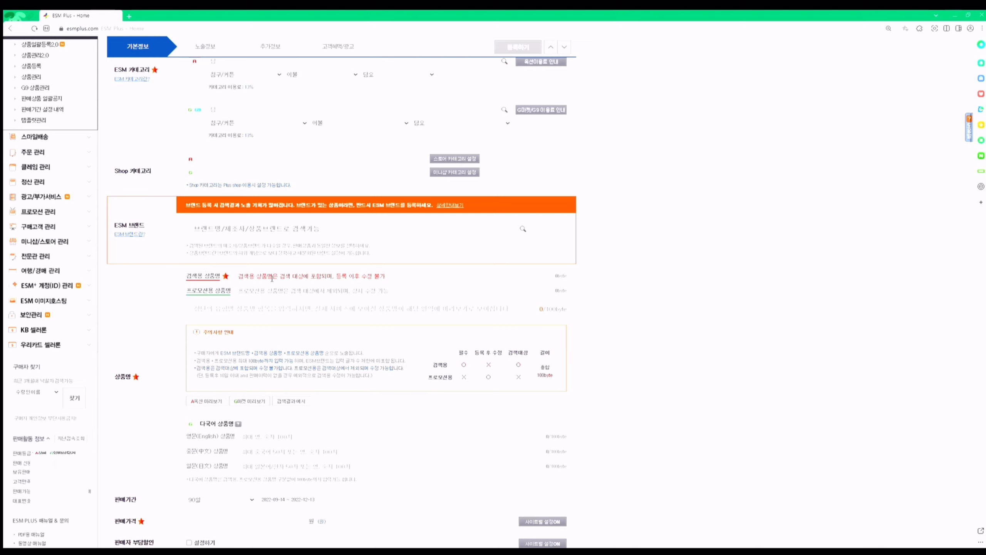
left_click(273, 277)
type("무릎담요")
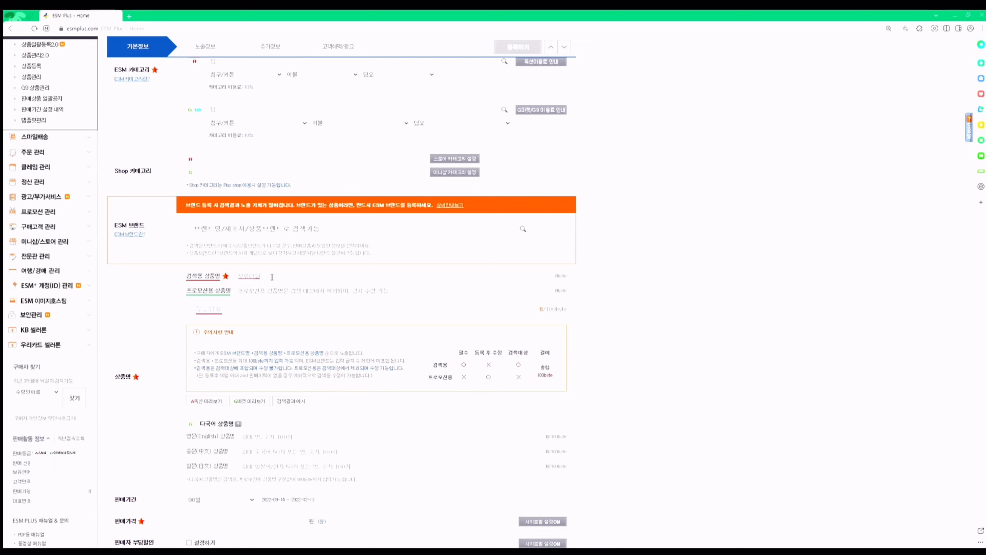
key("Home")
type("부들부들 부드러운")
left_click_drag(325, 277, 193, 270)
left_click(319, 274)
- Enter 10월 한달간 1+1 as the promotional product name
left_click_drag(316, 277, 187, 294)
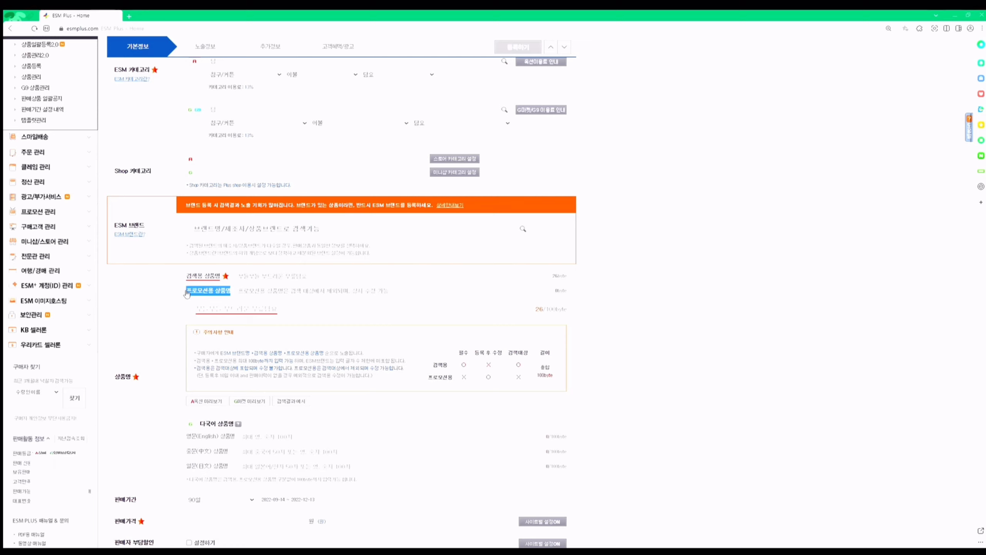
left_click(249, 293)
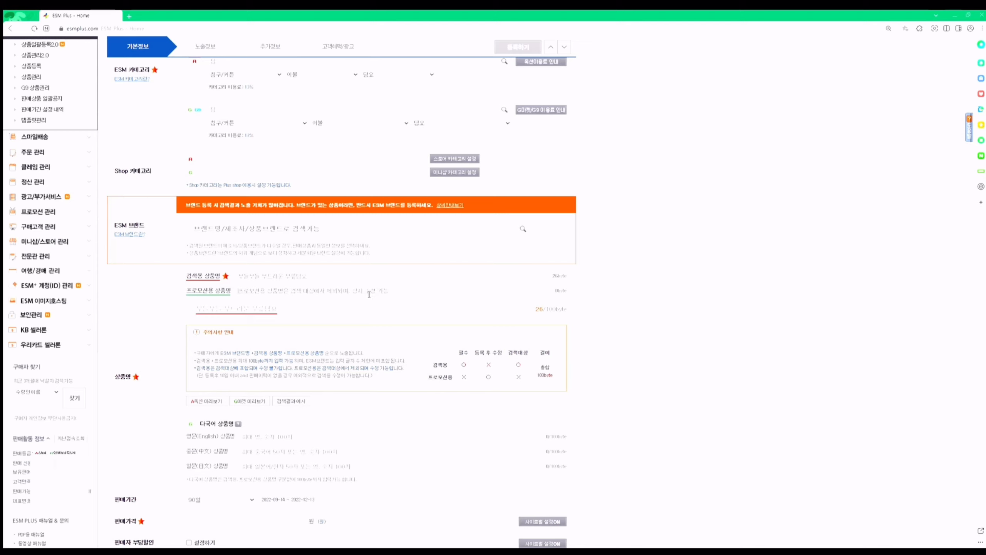
type("10대 한달간 1+1")
- Review the product name notes on name order and editing rules against the search and promotional names entered
left_click_drag(202, 332, 238, 332)
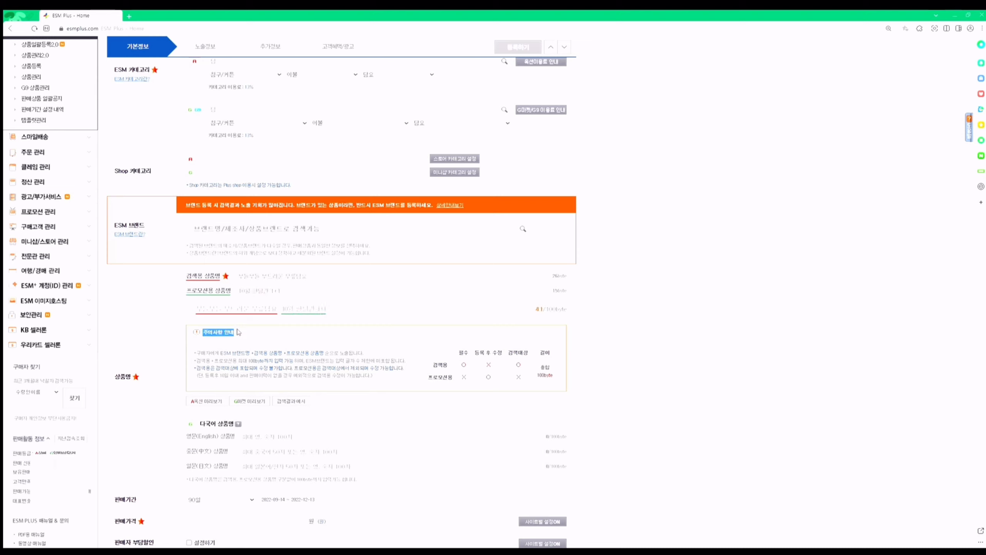
left_click(229, 354)
left_click_drag(252, 353, 325, 353)
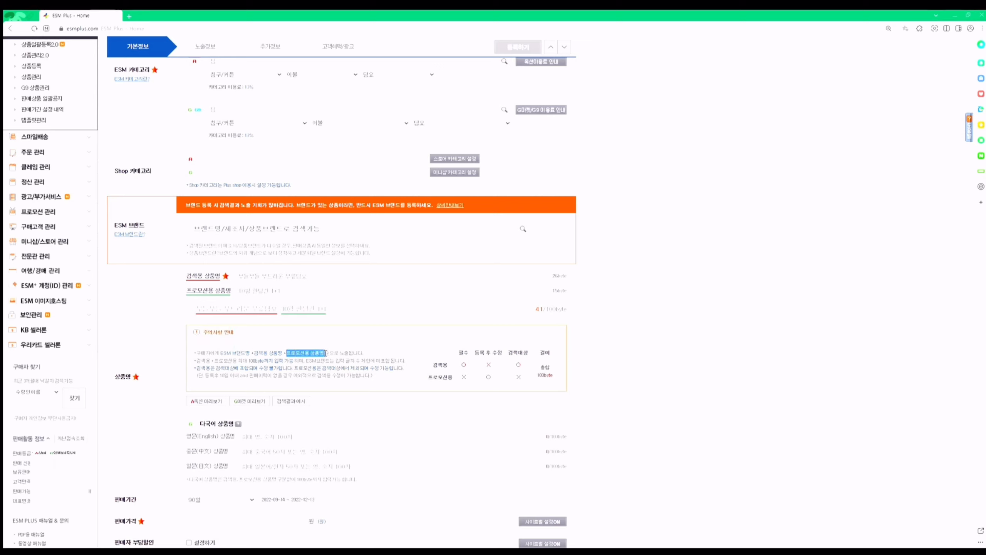
left_click(262, 356)
left_click_drag(493, 365, 486, 364)
left_click(283, 274)
left_click_drag(340, 278, 234, 276)
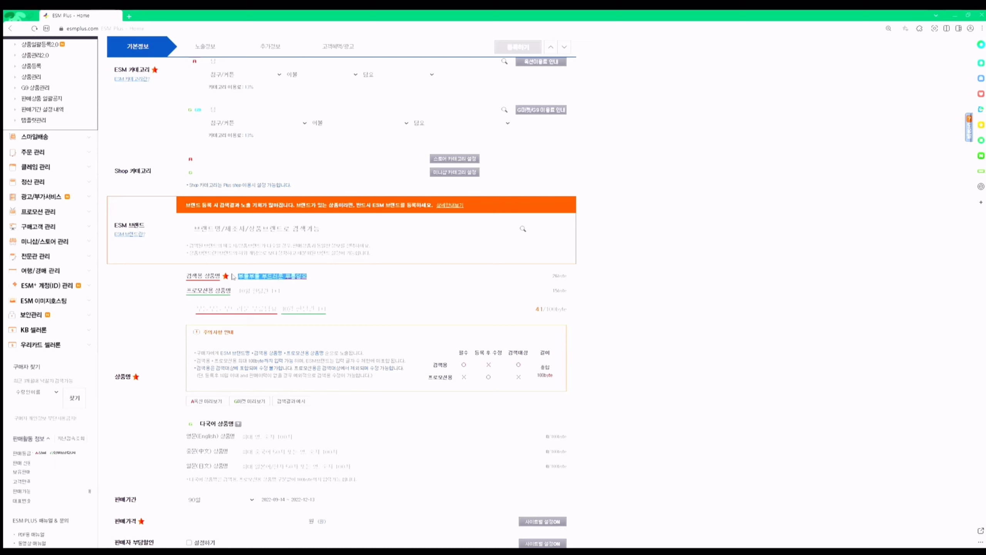
left_click(246, 277)
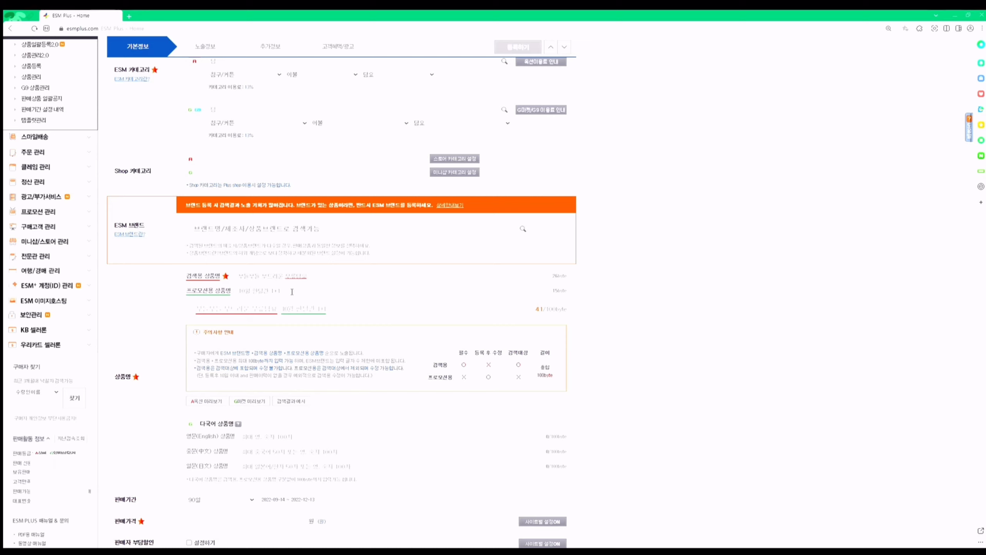
left_click_drag(292, 292, 238, 291)
left_click(238, 291)
- Check the selling period and set the sale price to 15,000 won
scroll(328, 378, "down", 5)
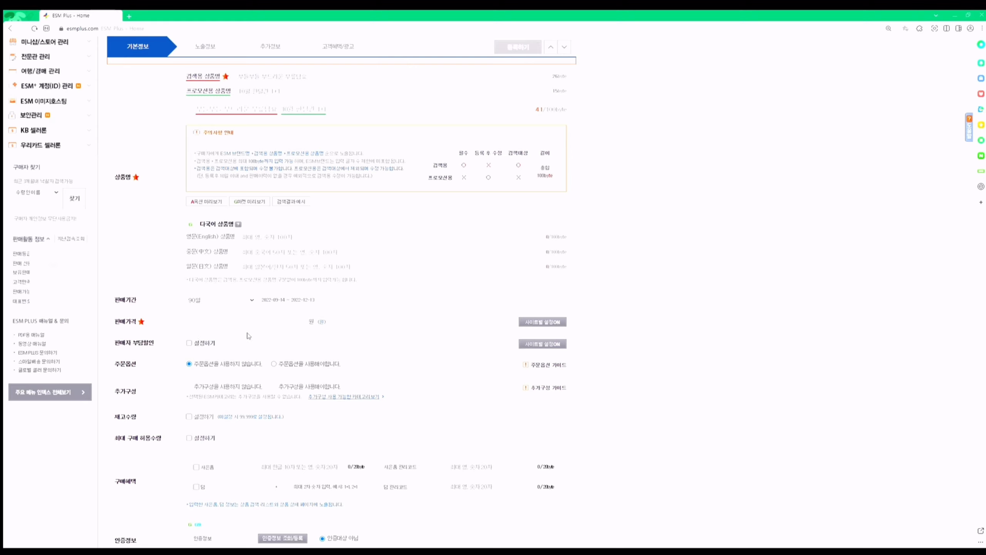
left_click_drag(316, 300, 243, 298)
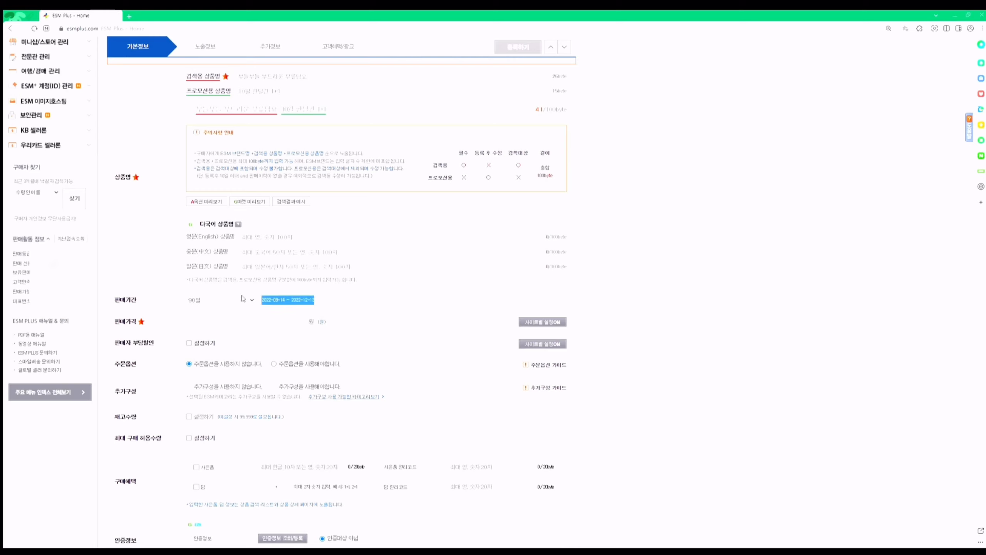
left_click(269, 308)
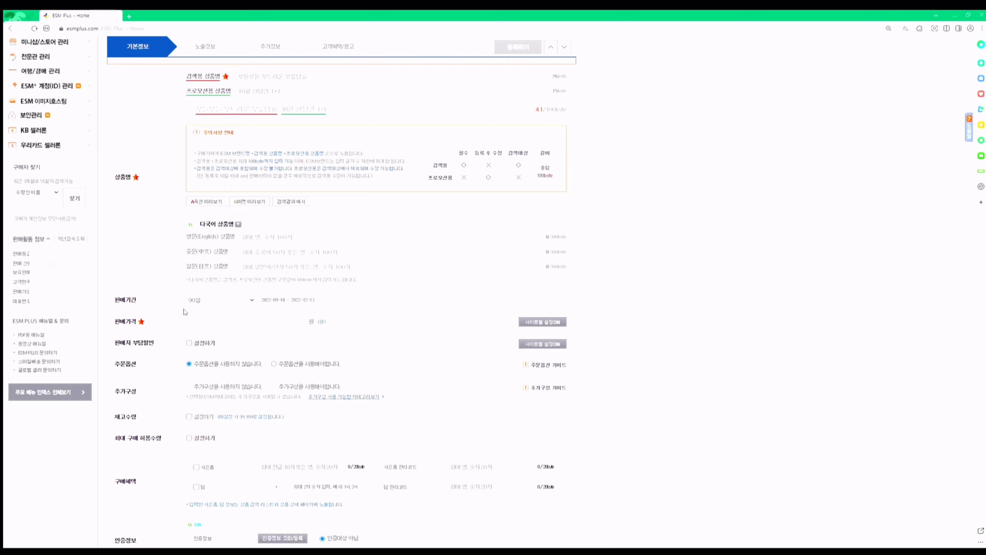
left_click(203, 324)
type("15,000")
double_click(198, 321)
- Try entering separate sale prices for Auction and Gmarket/G9, and go back to a single shared price
left_click(559, 323)
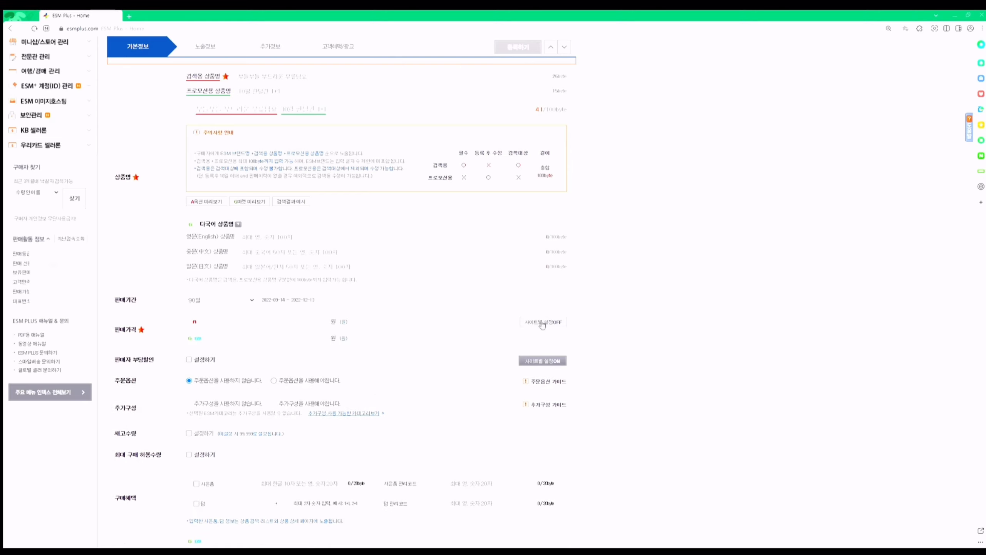
left_click(298, 323)
type("1,70")
left_click(276, 338)
type("1,800")
left_click(546, 322)
left_click_drag(231, 325, 179, 328)
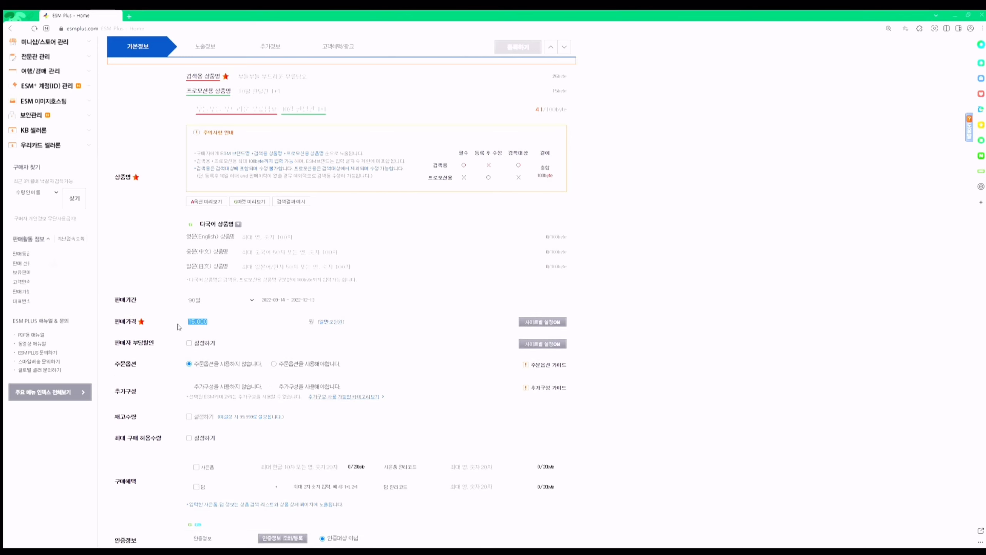
left_click(327, 322)
- Try the seller-funded discount with the percentage (정률), period and per-site settings, and disable the discount again
left_click_drag(113, 343, 153, 343)
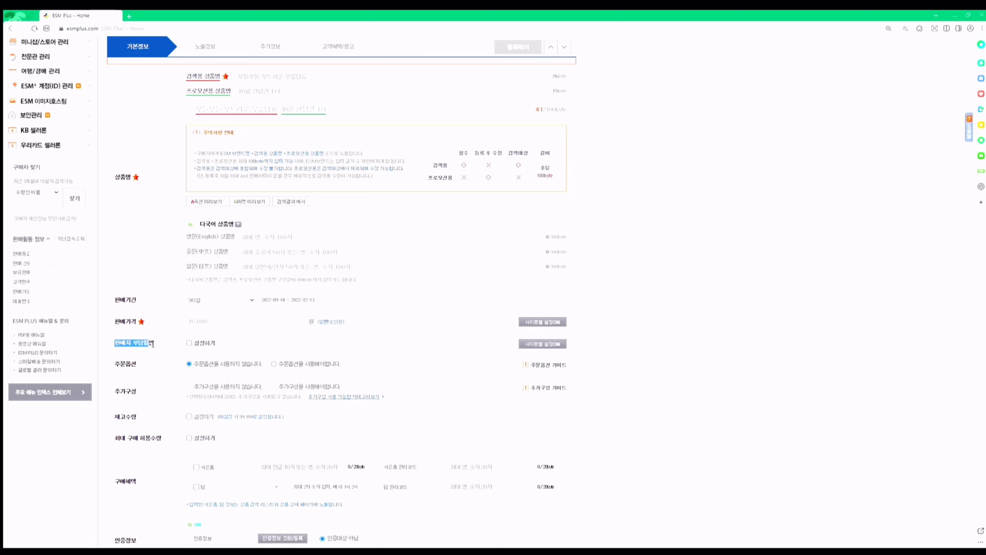
left_click(209, 344)
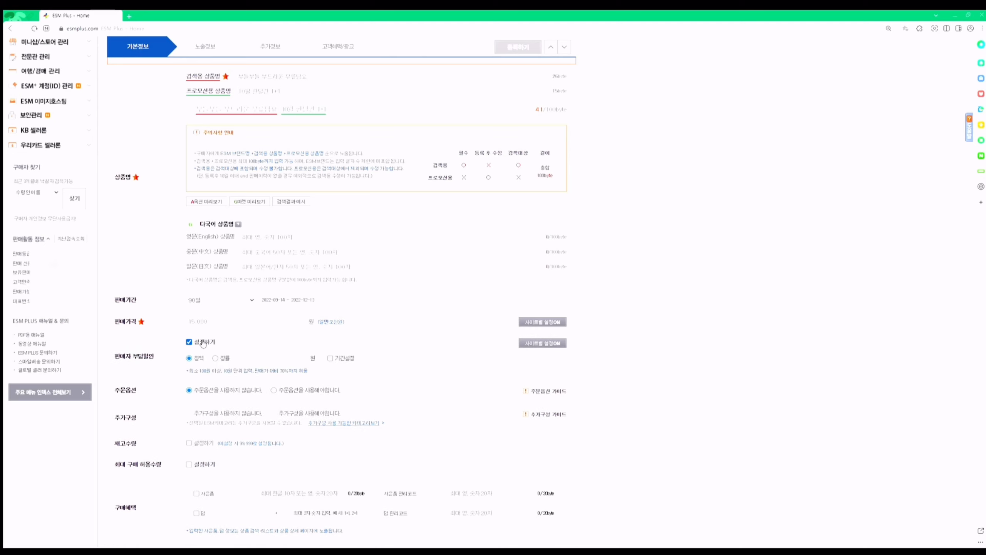
left_click(216, 358)
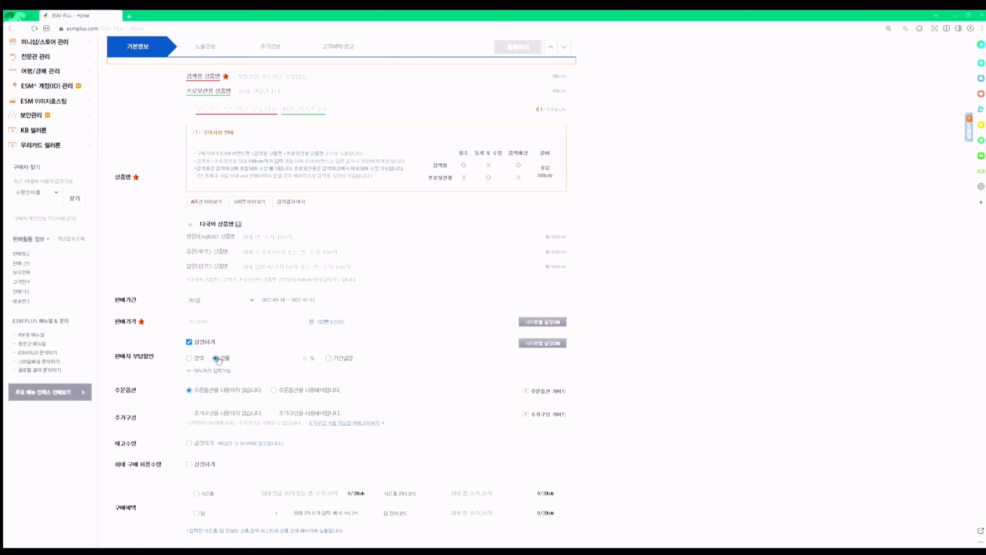
left_click(329, 360)
left_click(496, 75)
left_click(545, 344)
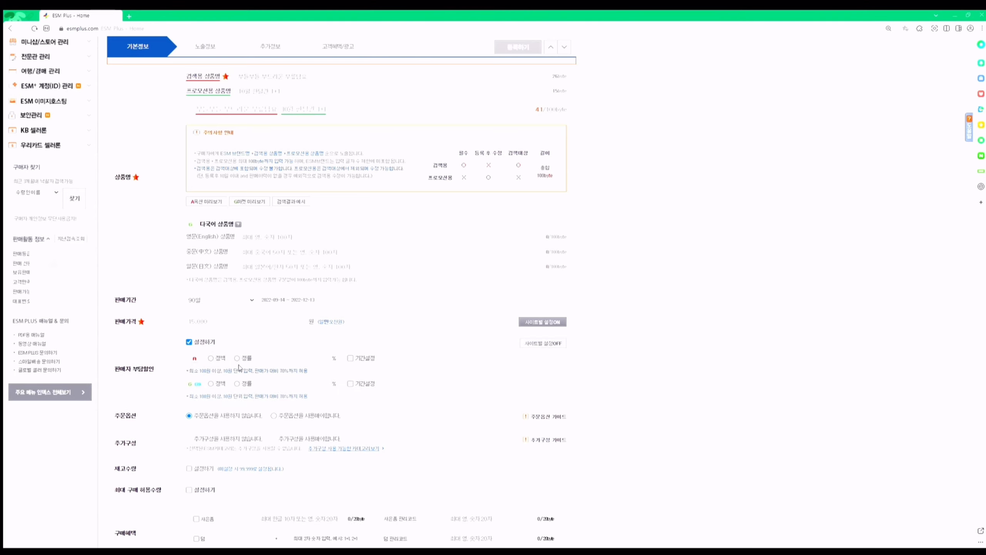
left_click(216, 342)
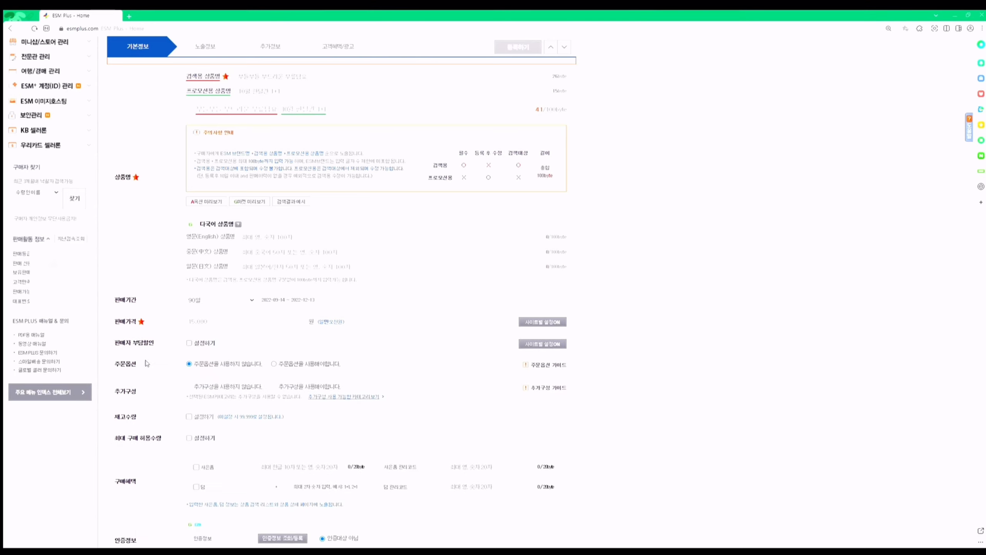
- Enable order options for the product and apply the 2개조합형 two-option combination type
left_click_drag(141, 365, 116, 365)
left_click(149, 366)
left_click(273, 364)
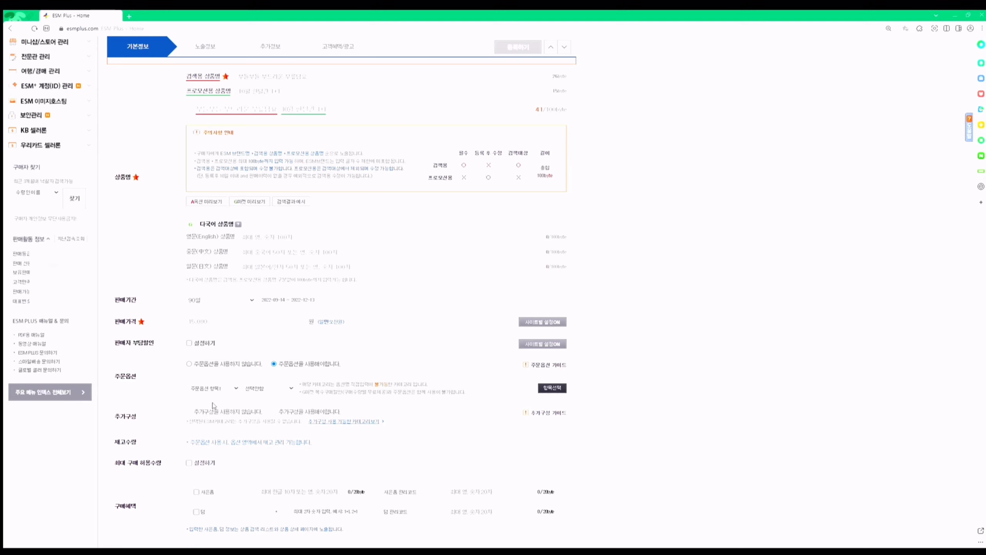
left_click(206, 416)
left_click(552, 387)
- Set the second option of the combination to 사이즈 and dismiss its option value list
scroll(351, 265, "down", 4)
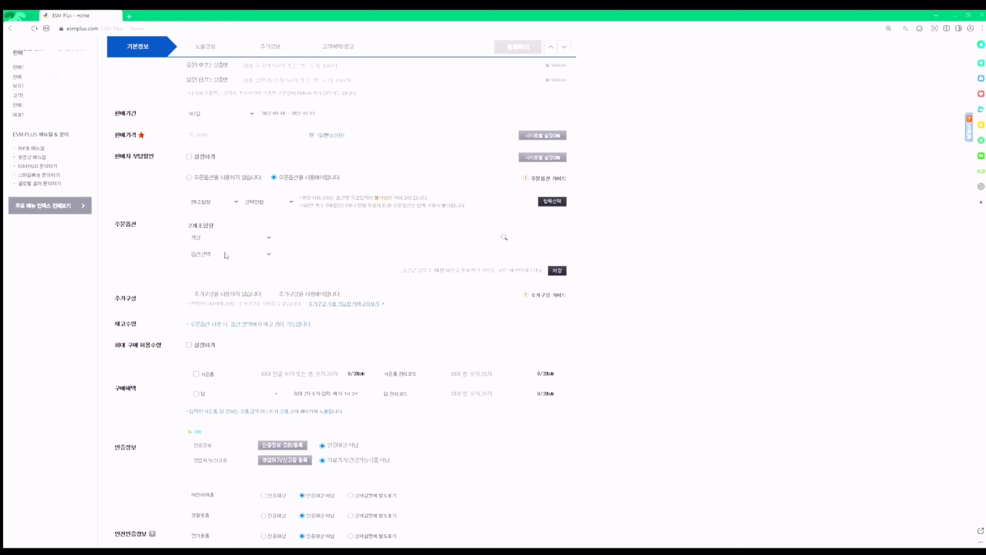
left_click(202, 256)
left_click(200, 277)
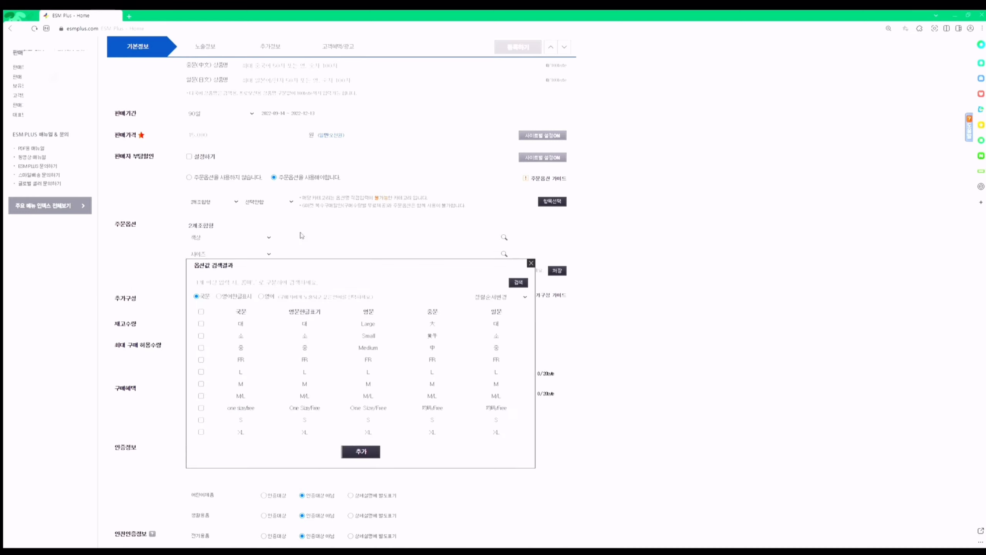
left_click(532, 263)
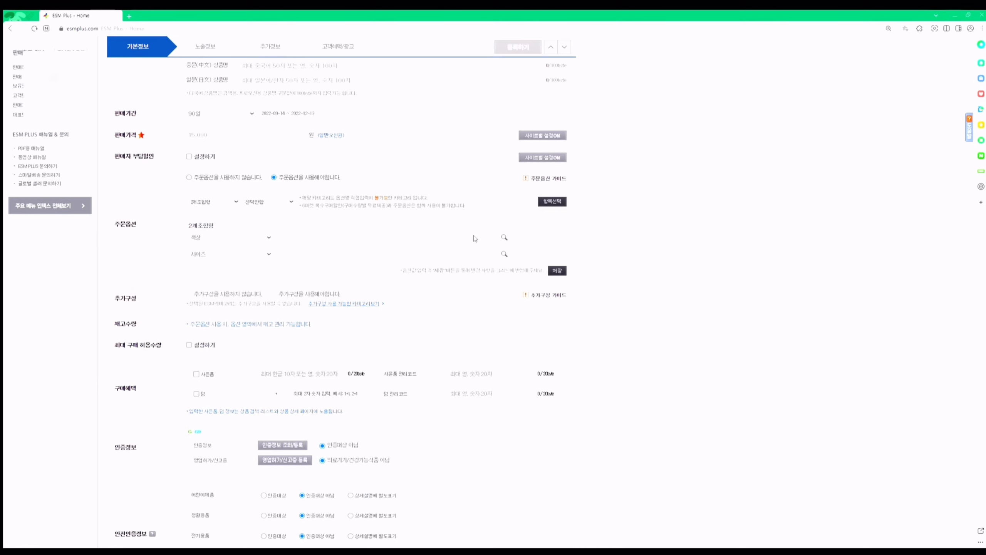
- Add the custom values 라벤더퍼플 and 레몬옐로우 to the 색상 option by direct entry
left_click(501, 238)
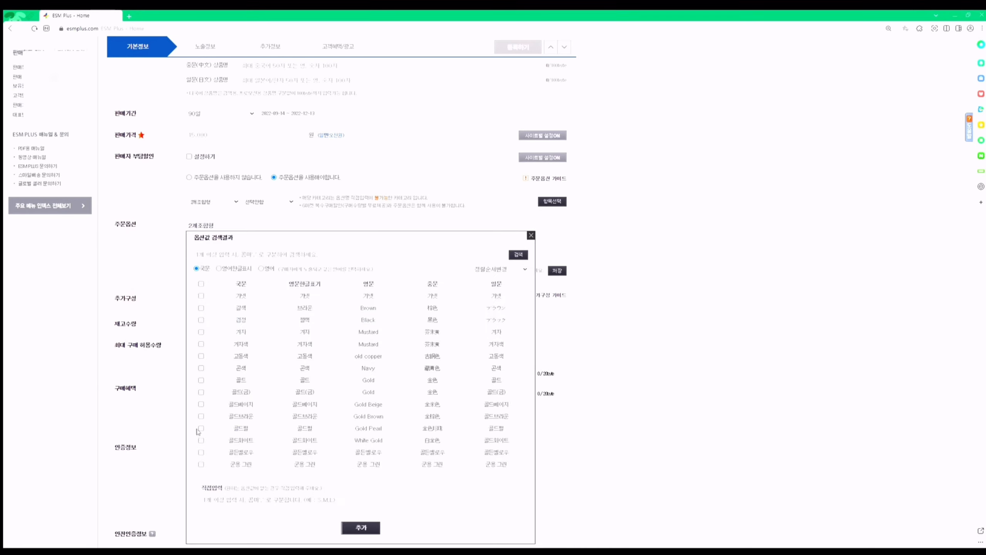
scroll(393, 422, "down", 1)
scroll(393, 423, "down", 5)
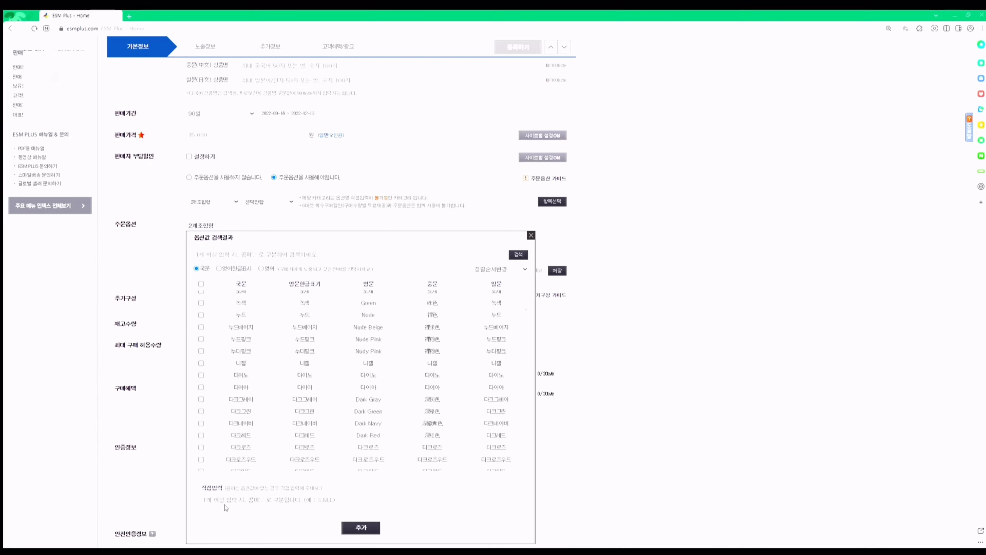
left_click_drag(202, 488, 311, 503)
left_click(311, 502)
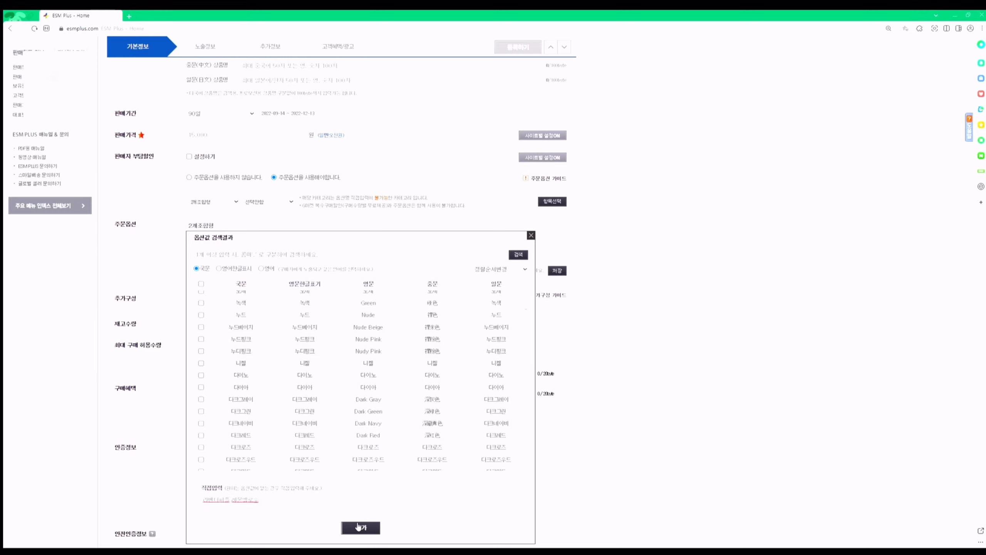
left_click(358, 526)
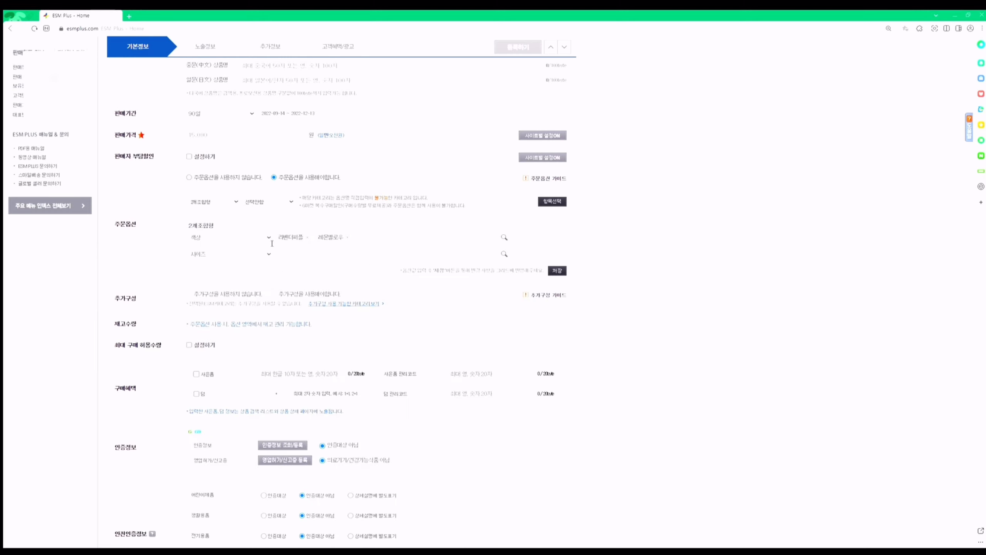
- View the selectable values of the 사이즈 option and close the list without adding any
left_click(504, 254)
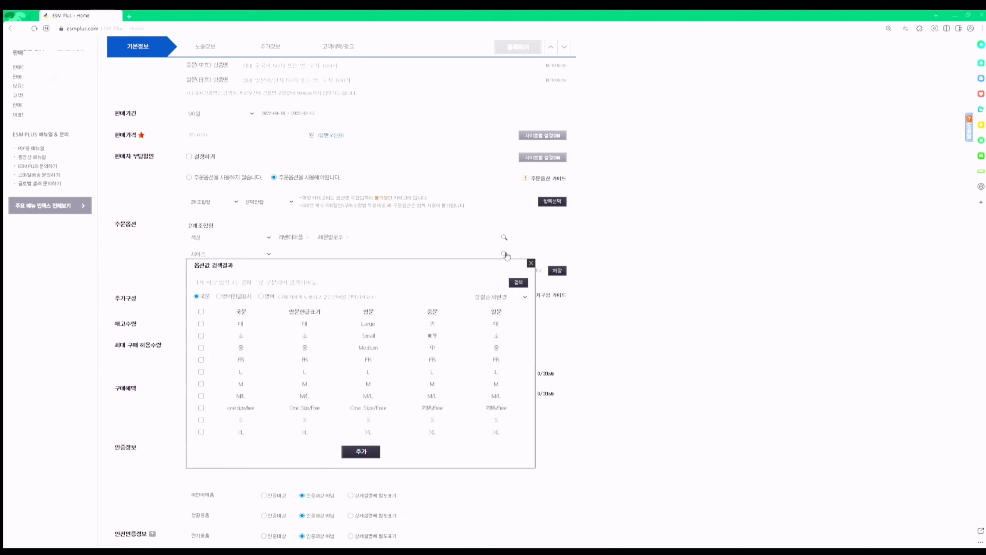
scroll(494, 212, "down", 1)
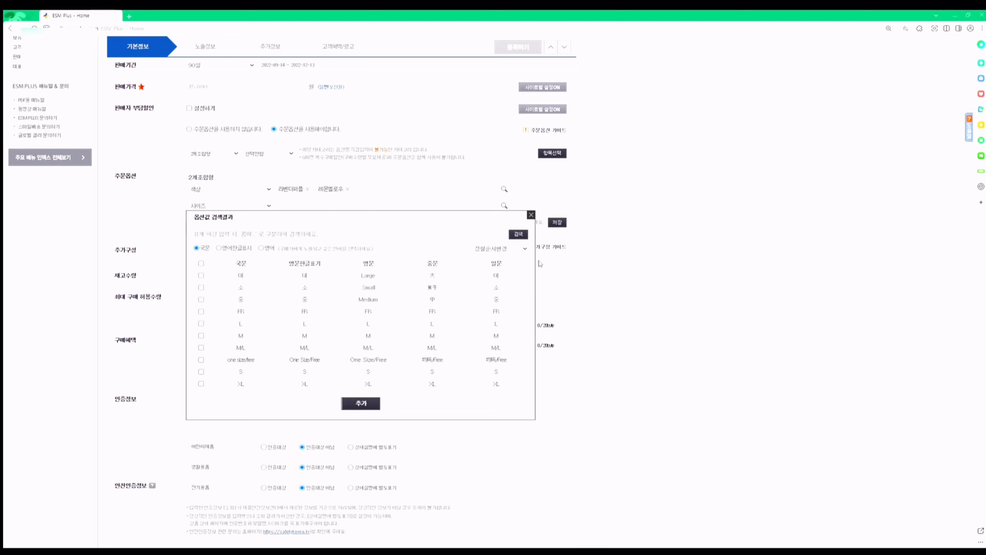
left_click(532, 215)
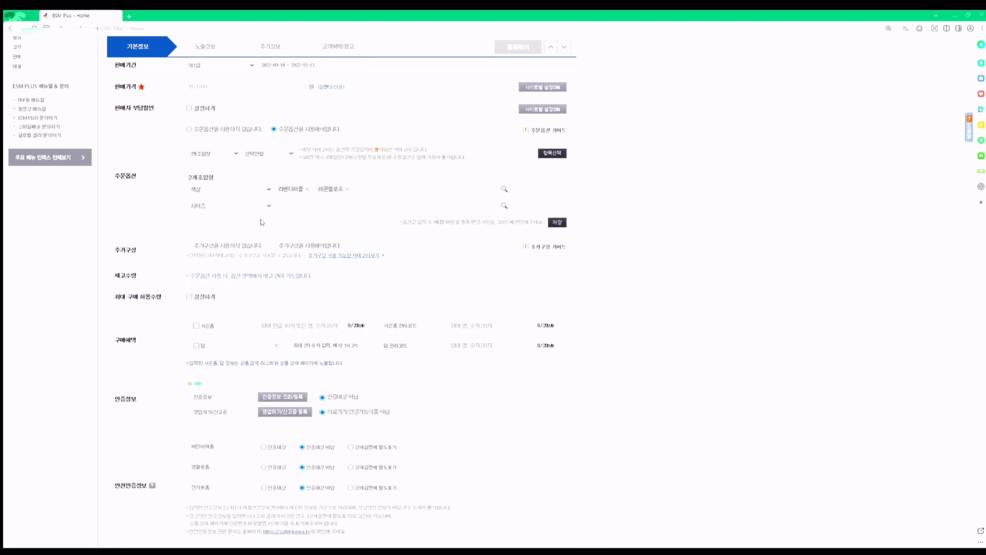
- Try the 선택형 order option type together with the 계산형 option
left_click(203, 168)
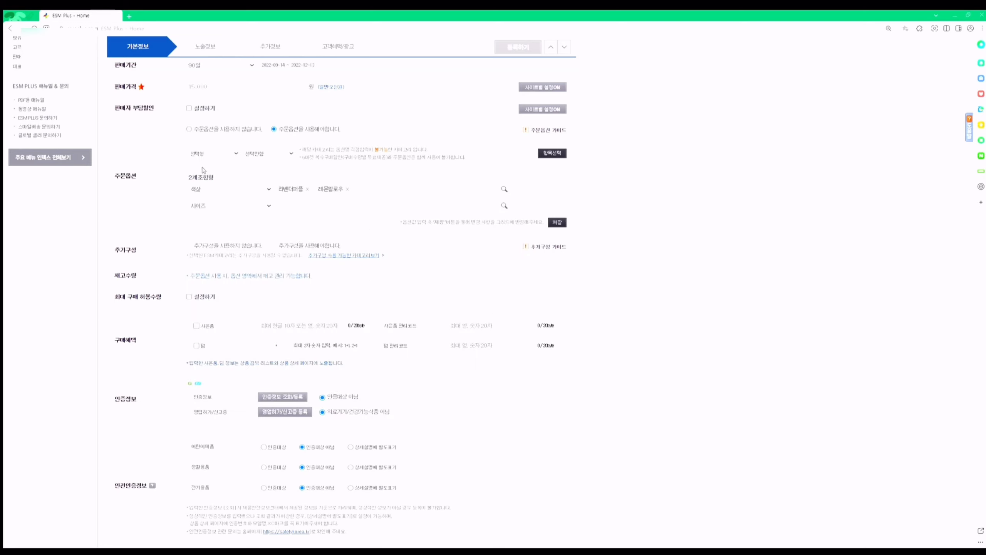
left_click(280, 151)
left_click(268, 171)
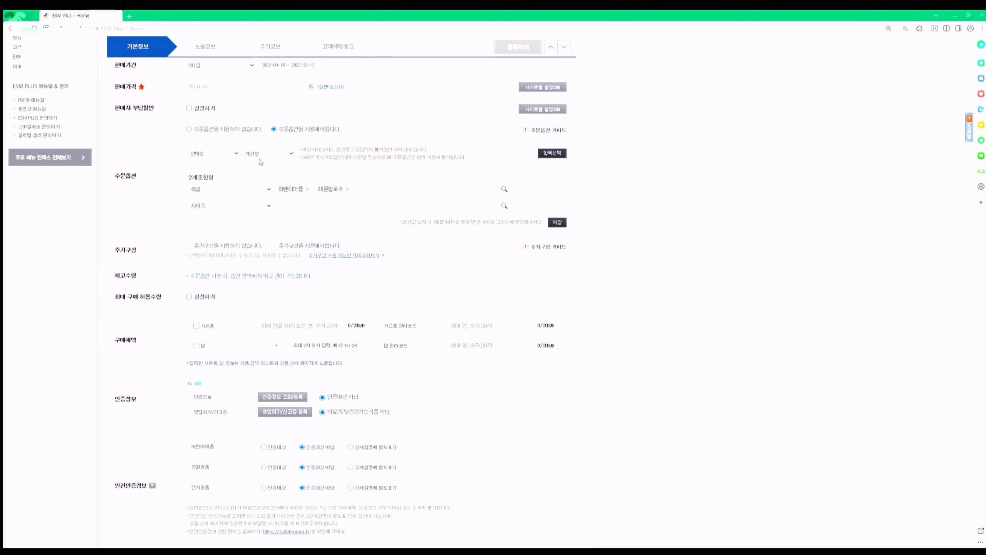
- Add 라벤더 퍼플 and 레몬 옐로우 as 색상 values and 대 and 소 as 사이즈 values of the 2개조합형, and save them
left_click(552, 153)
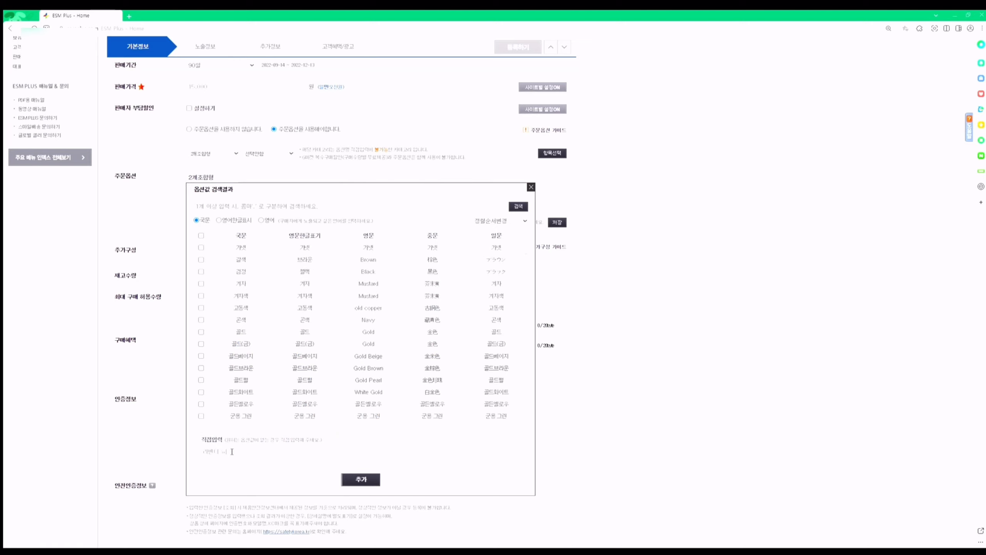
type("ㅏ이")
type("올레 엘")
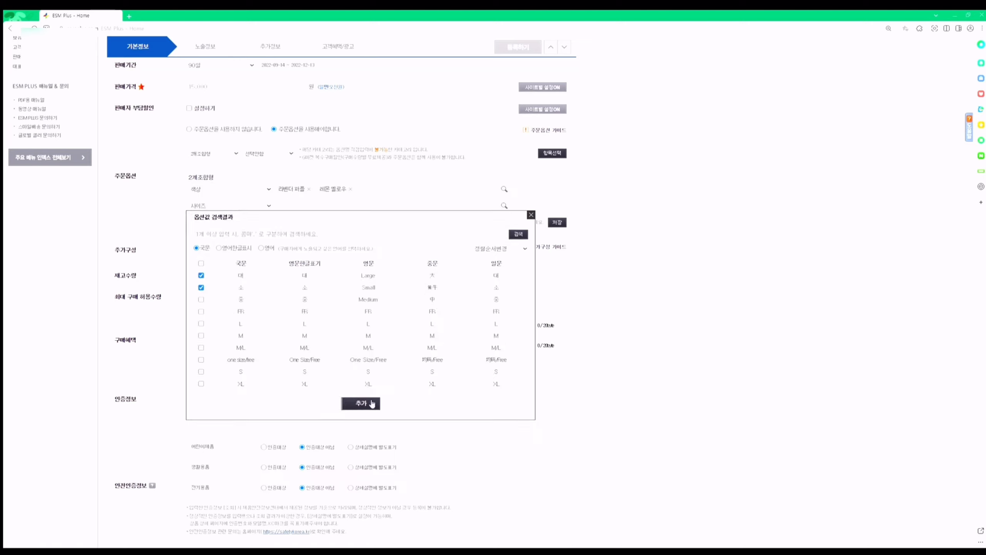
left_click(369, 403)
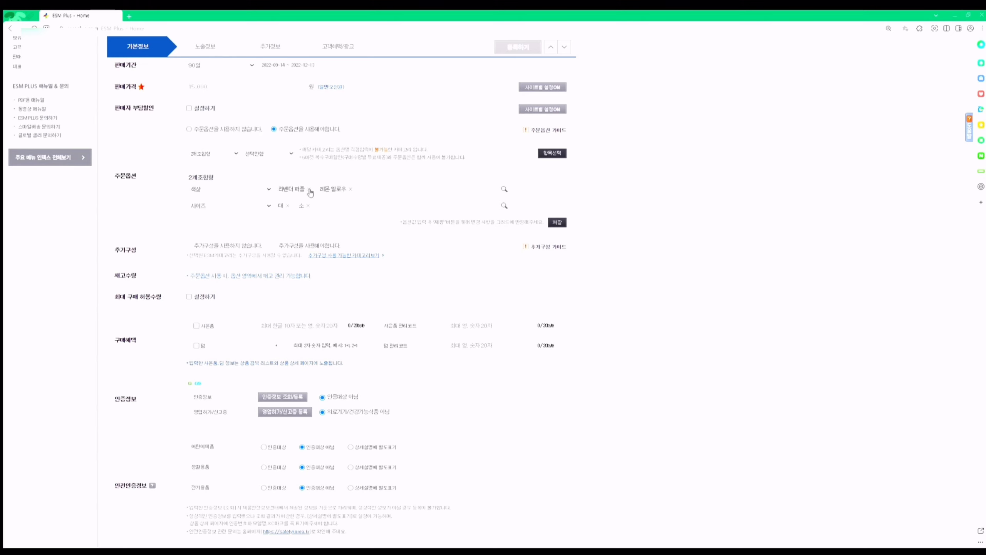
left_click(558, 223)
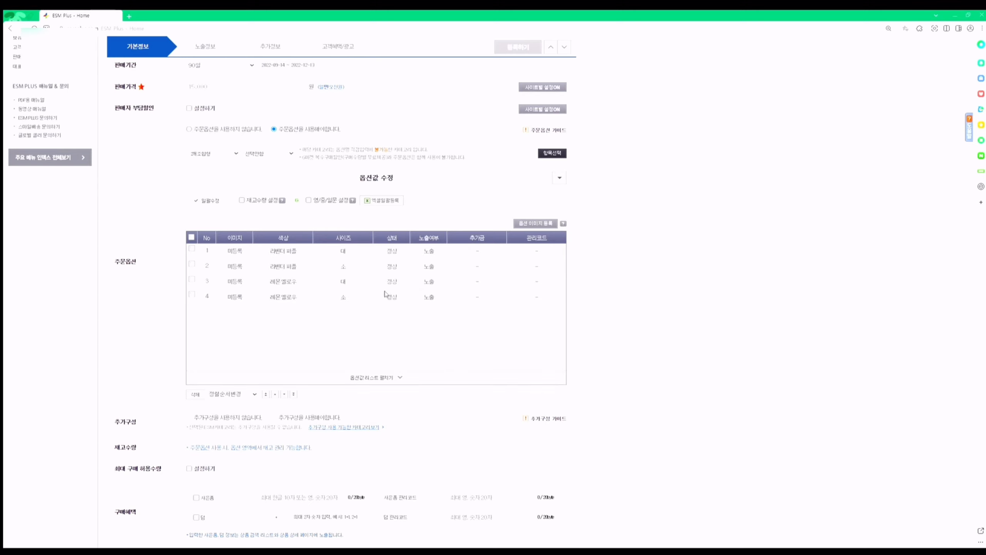
- Enable stock quantities for the options and bulk-edit all combinations to status 정상 with a stock of 50 on Auction and Gmarket
left_click(191, 237)
left_click(241, 200)
left_click(191, 237)
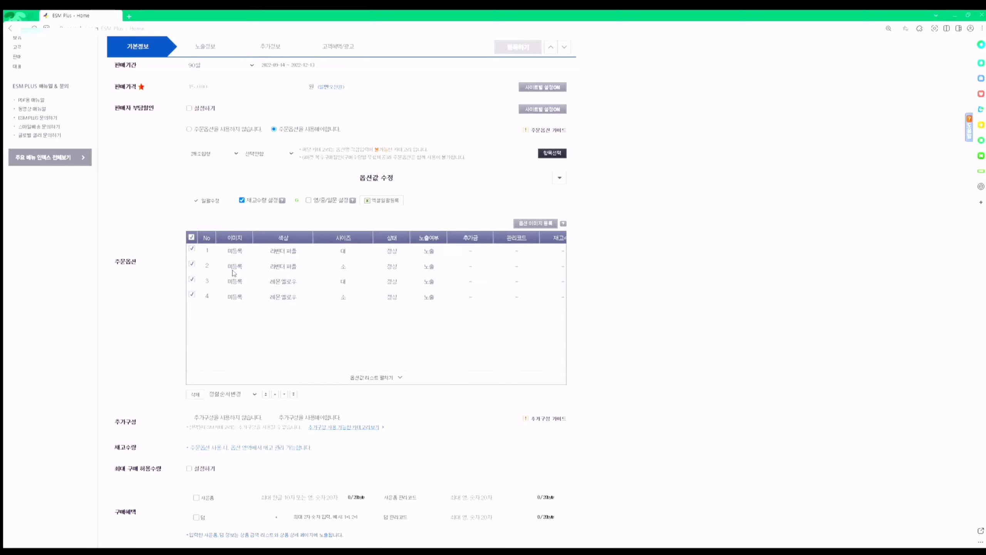
left_click(208, 198)
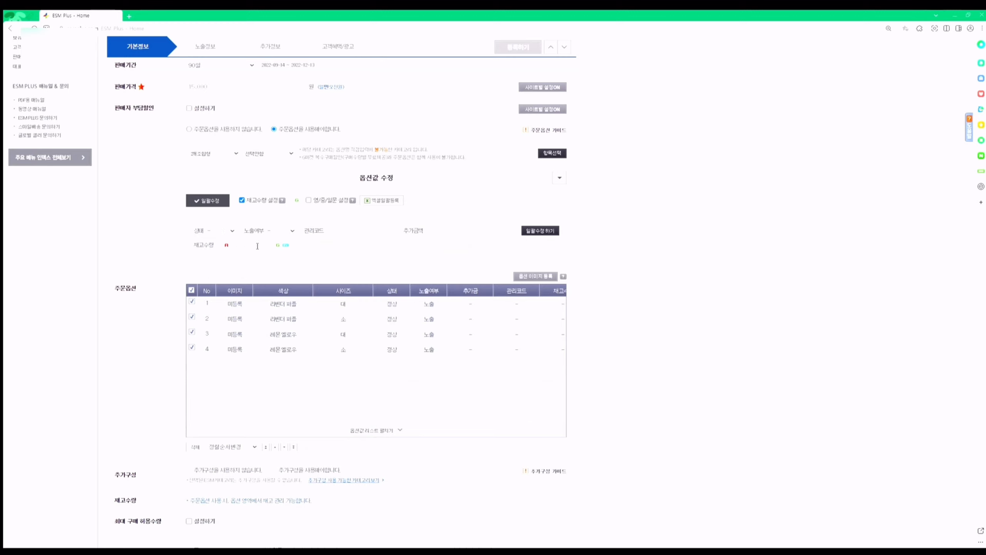
left_click(217, 245)
left_click(550, 232)
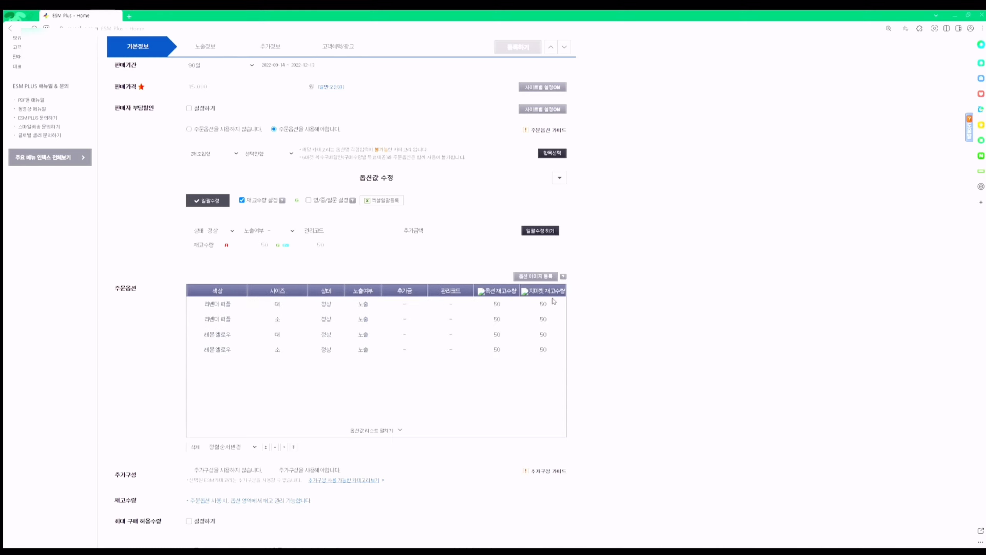
scroll(521, 330, "down", 1)
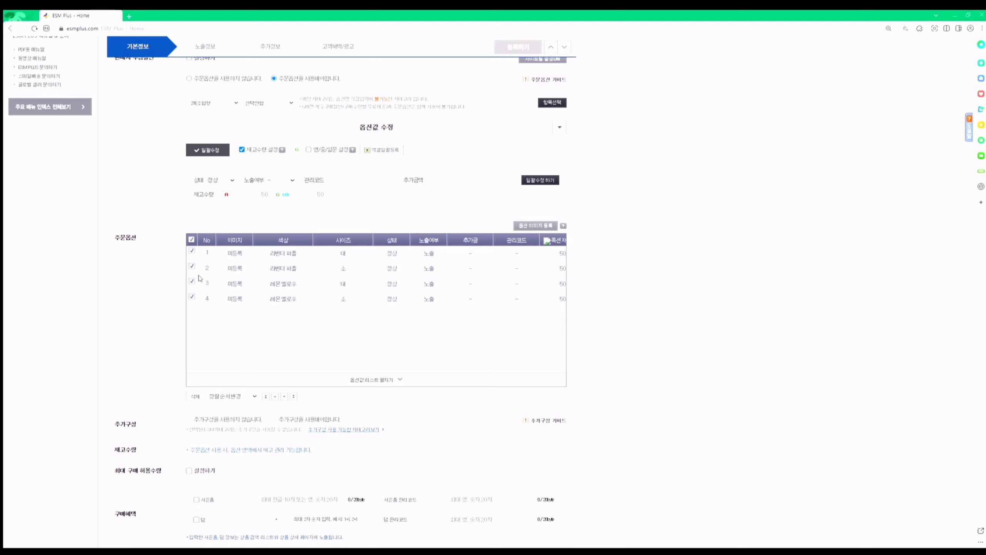
left_click(191, 239)
left_click(195, 396)
- Enable the maximum purchase quantity setting to view its limit types, and disable it again
scroll(553, 319, "down", 7)
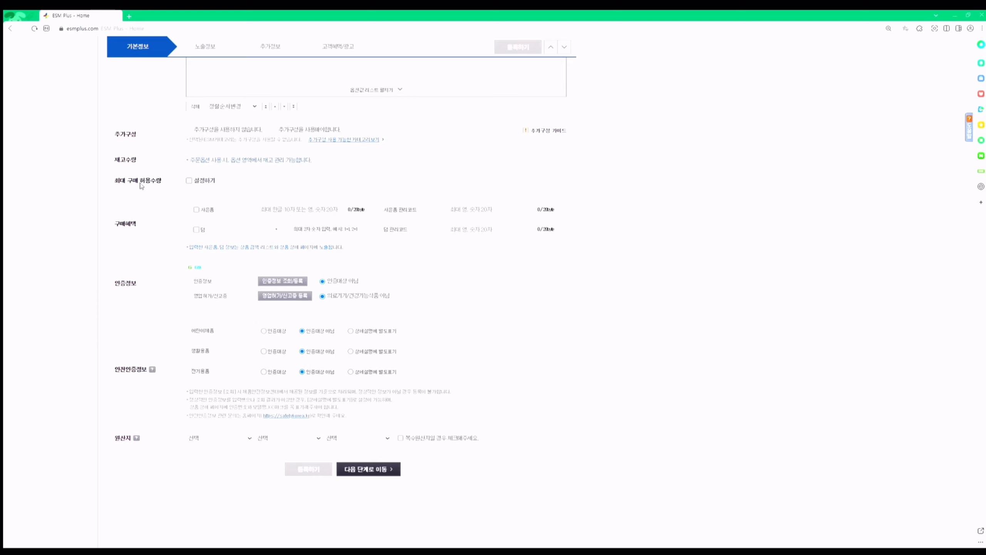
left_click(189, 180)
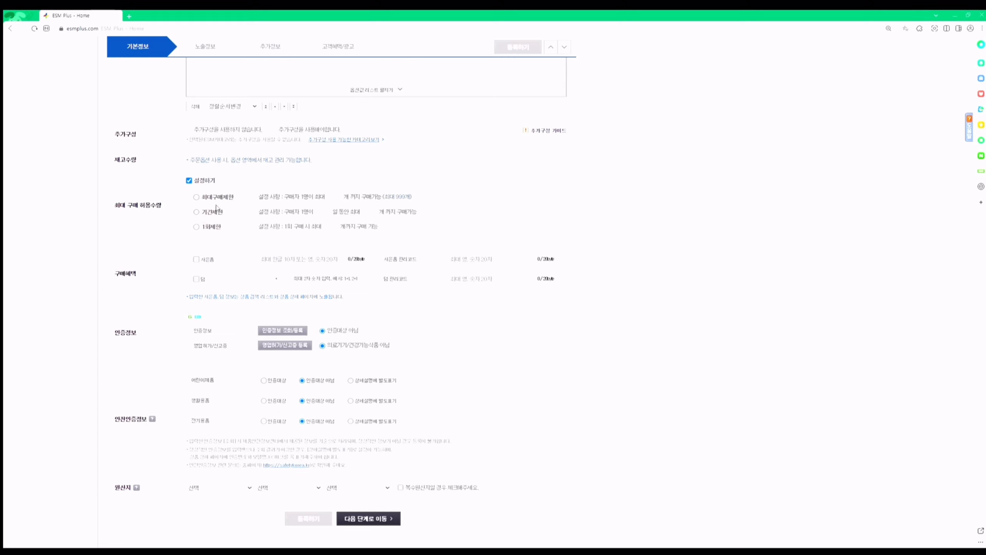
left_click(190, 181)
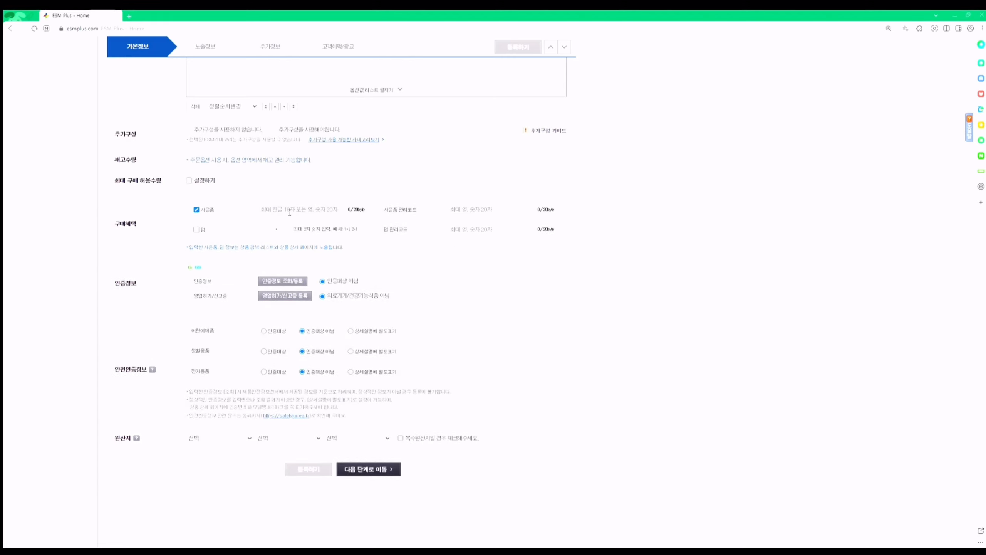
- Enter 전용 파우치 증정 as the 사은품 purchase benefit, and try the 덤 benefit before disabling it again
type("전용 파우치 증정")
left_click(196, 229)
left_click_drag(332, 228, 370, 229)
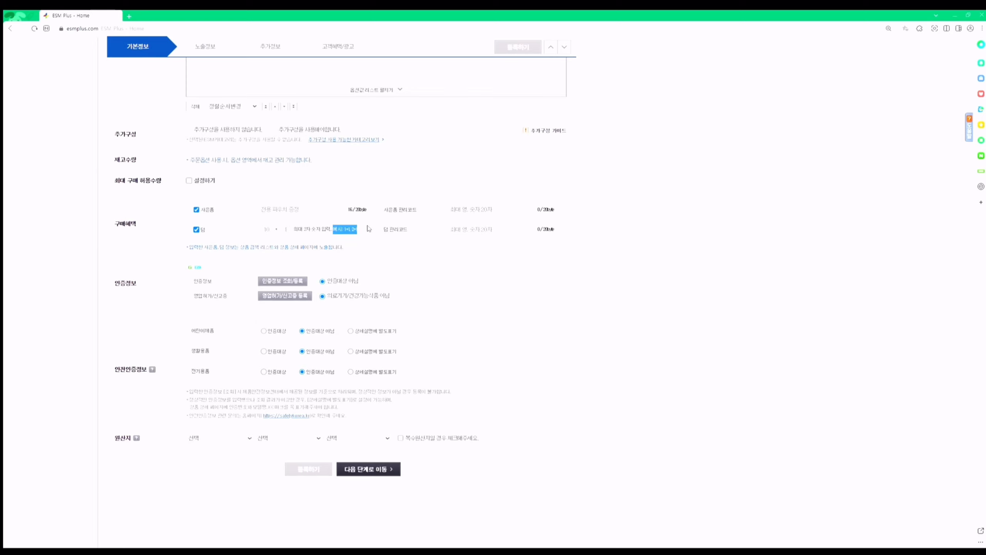
left_click(195, 229)
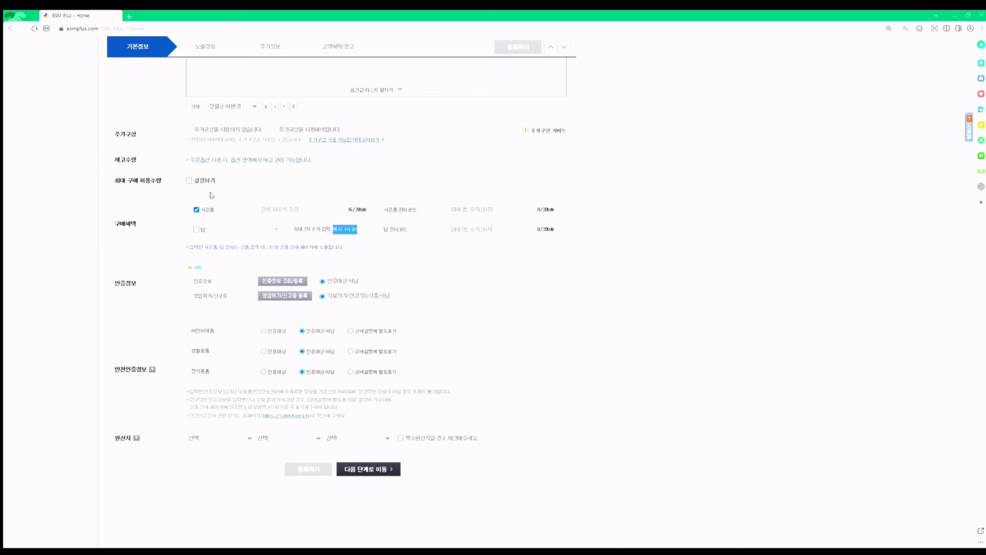
left_click(360, 223)
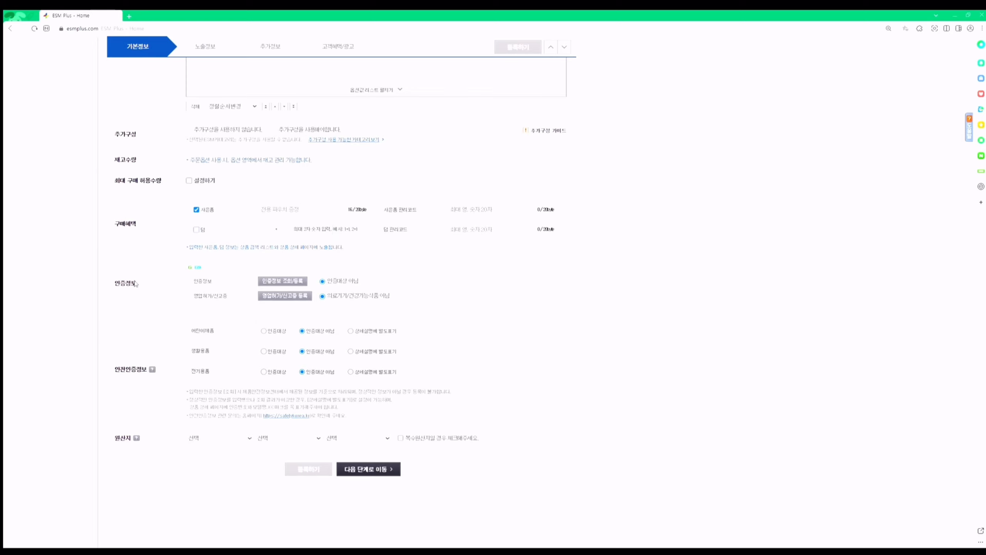
- View the 영업허가/신고증 registration under 인증정보 and keep the 의료기기/건강기능식품 아님 choice
left_click(303, 297)
left_click(211, 25)
left_click(322, 296)
- Try 인증대상 and 상세설명에 별도표기 for 전기용품 in the safety certification, and return it to 인증대상 아님
left_click_drag(116, 369, 149, 378)
left_click(167, 342)
left_click(263, 372)
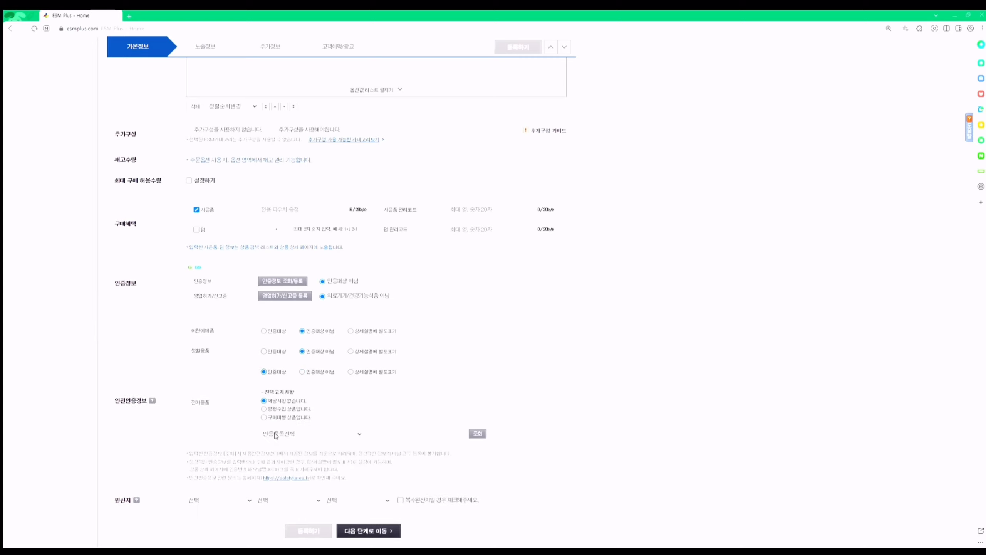
left_click(275, 451)
left_click(441, 438)
left_click(350, 372)
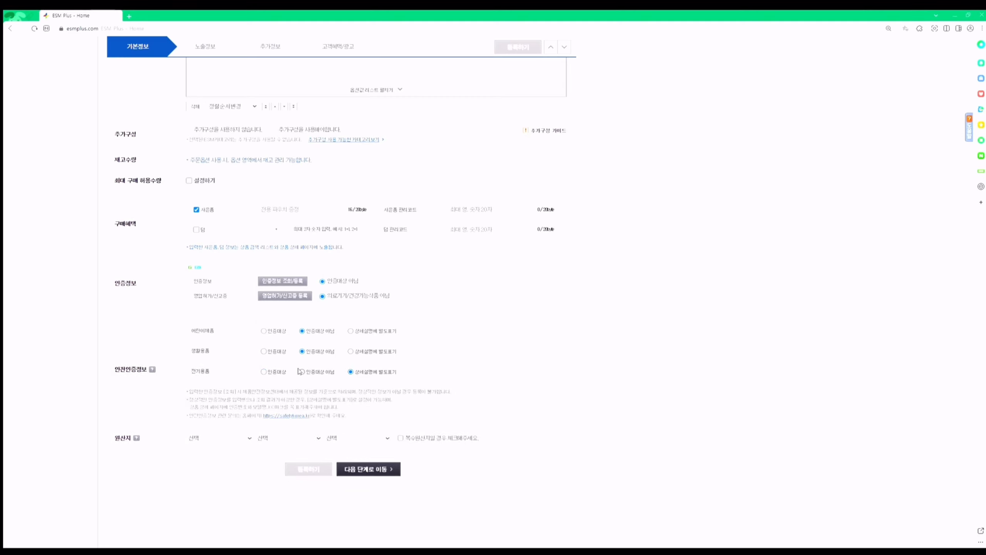
left_click(311, 373)
- Proceed to the 노출정보 stage and register the test image as the basic product image
left_click(414, 440)
left_click(365, 470)
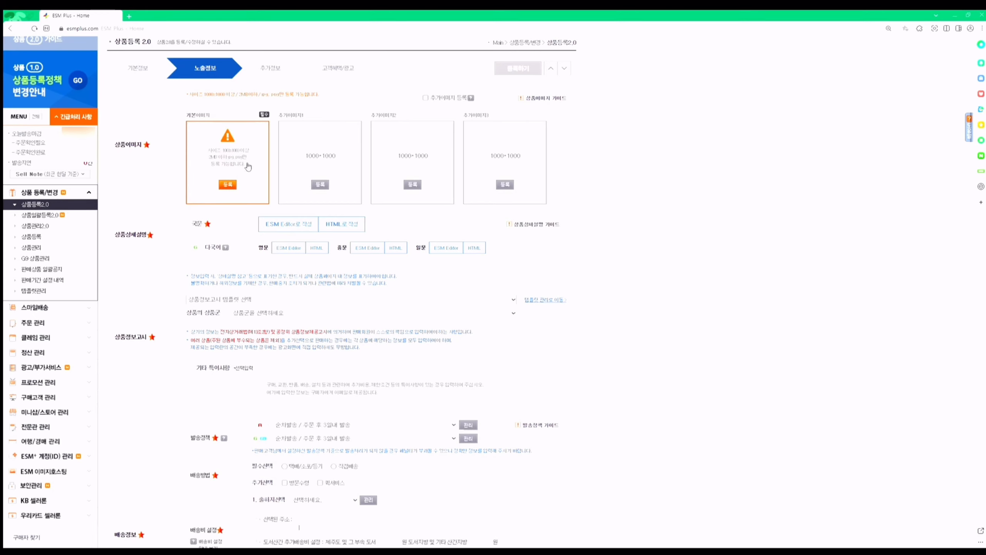
left_click(228, 186)
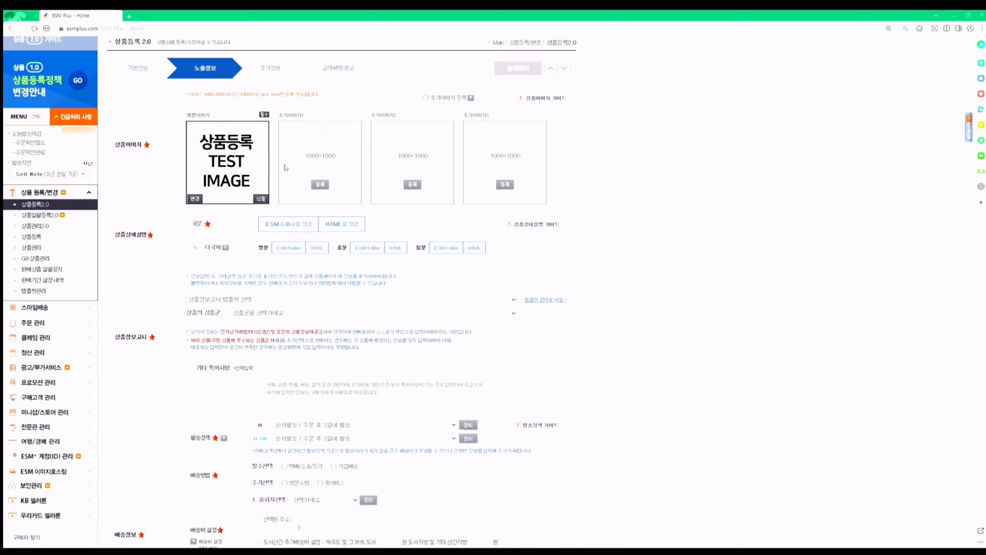
- Open the ESM Editor for the Korean product description and insert the test image from the PC
left_click(425, 98)
left_click(342, 227)
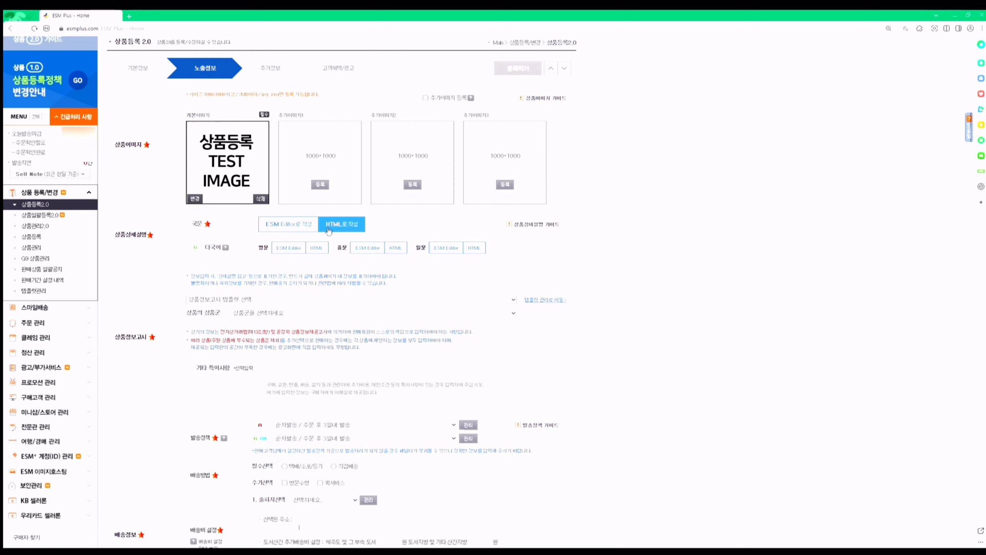
left_click(271, 225)
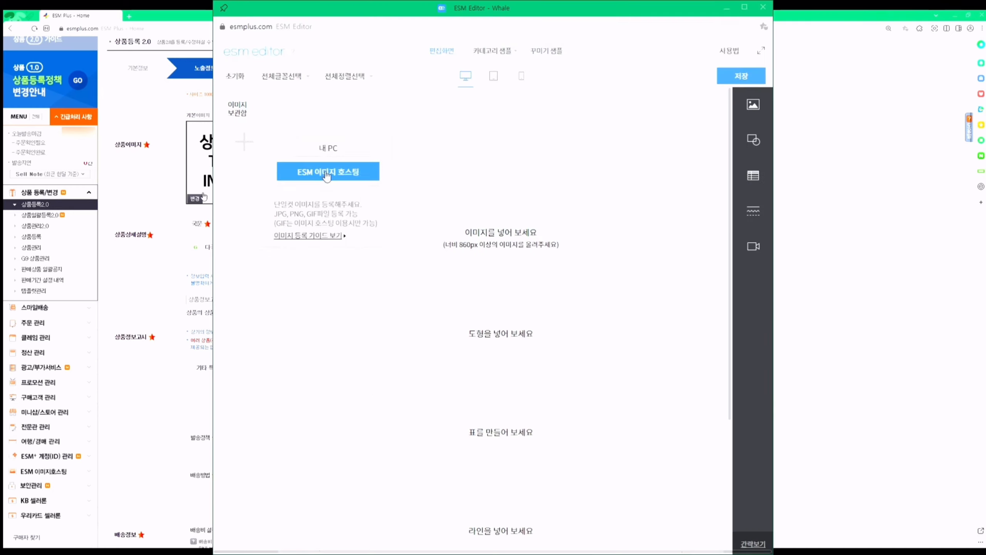
left_click(330, 151)
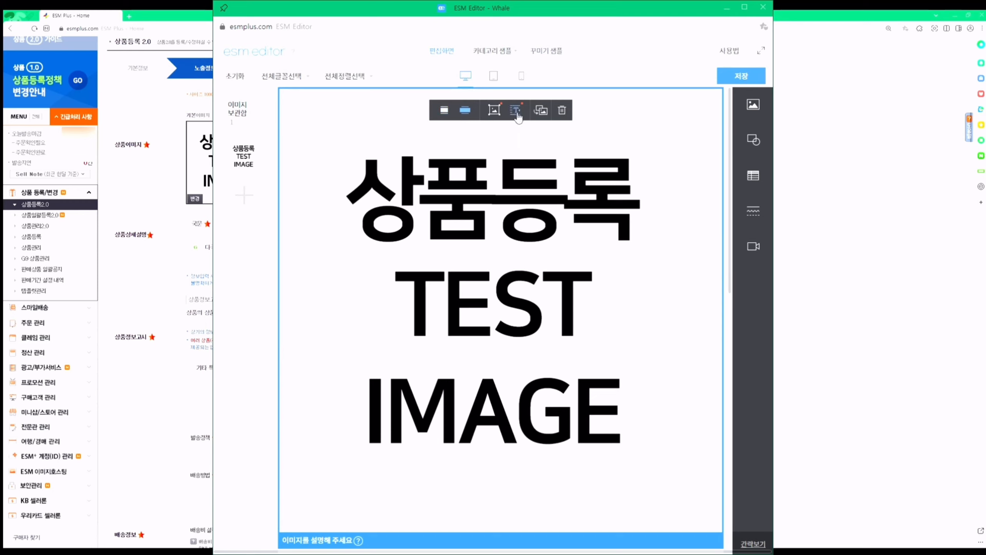
- Resize the inserted test image to 700 px wide in the image editor and apply that width to all images
left_click(504, 116)
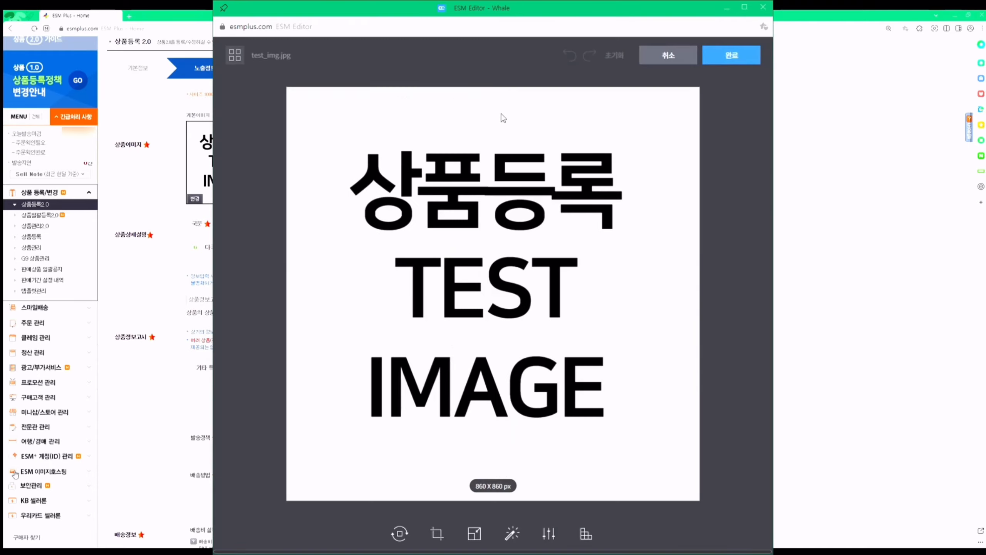
left_click(438, 542)
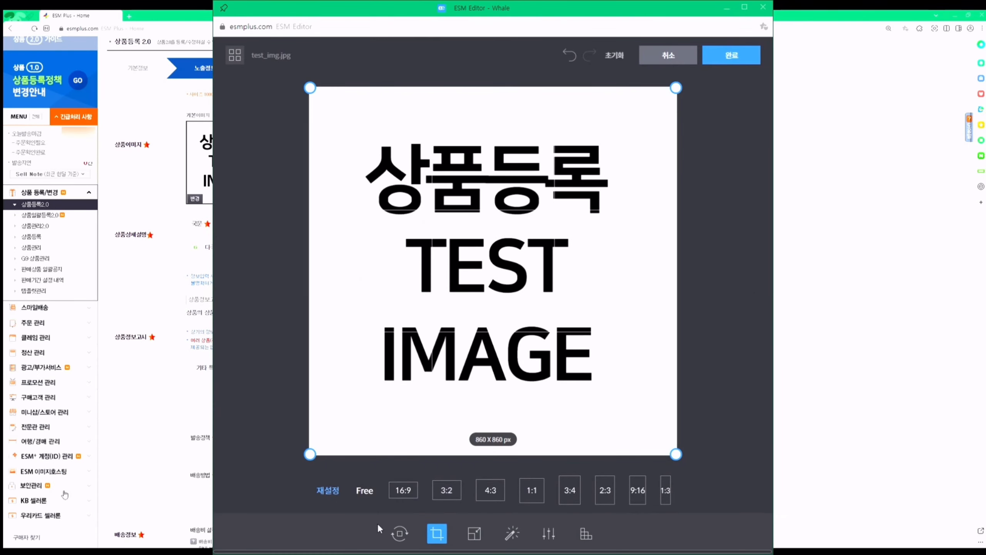
left_click(475, 533)
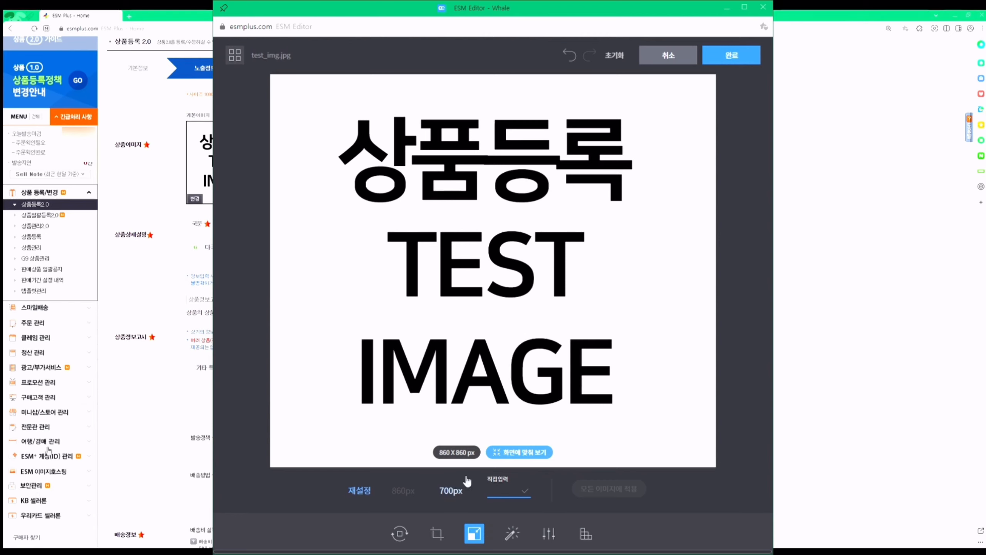
left_click(452, 491)
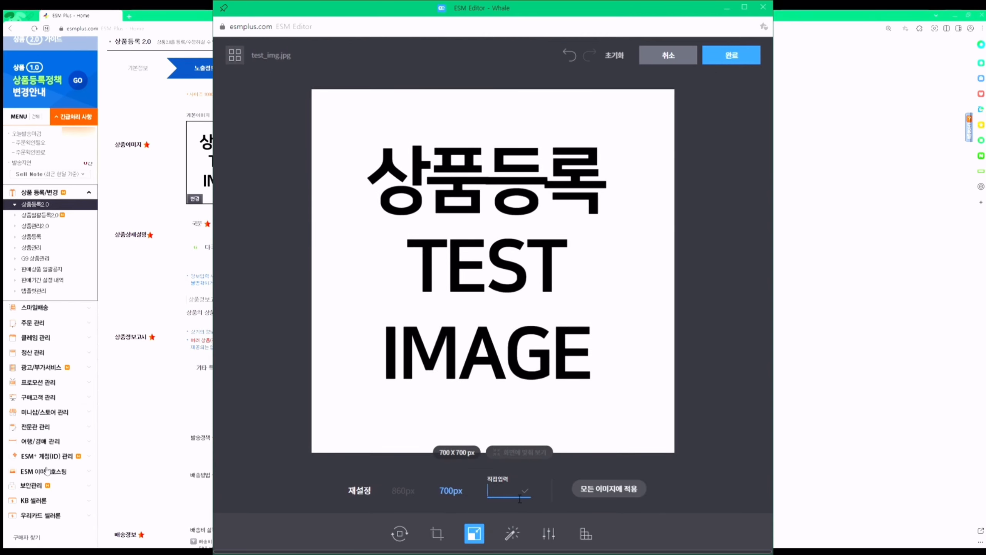
type("500")
left_click(605, 489)
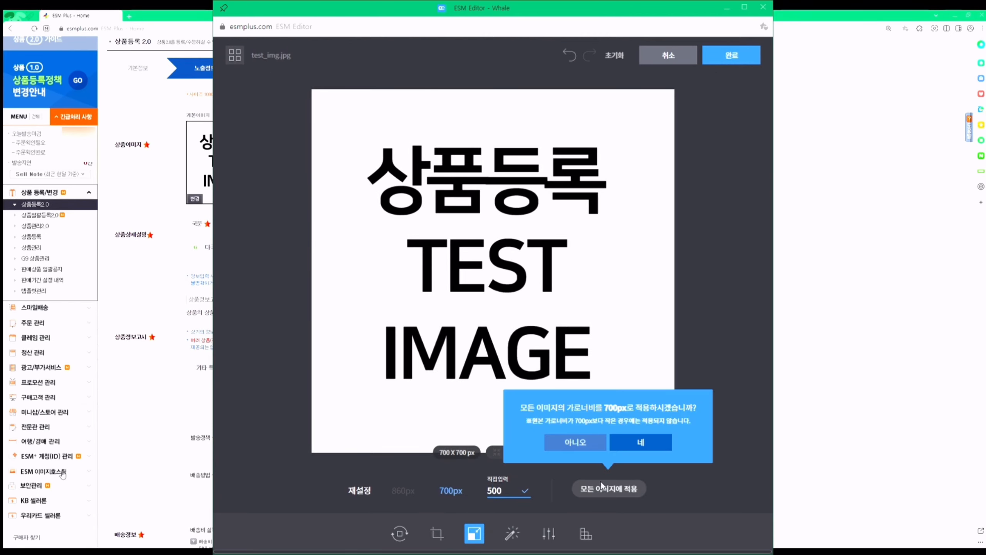
left_click(639, 443)
- Look through the filter and adjustment options and complete the image edit
left_click(513, 535)
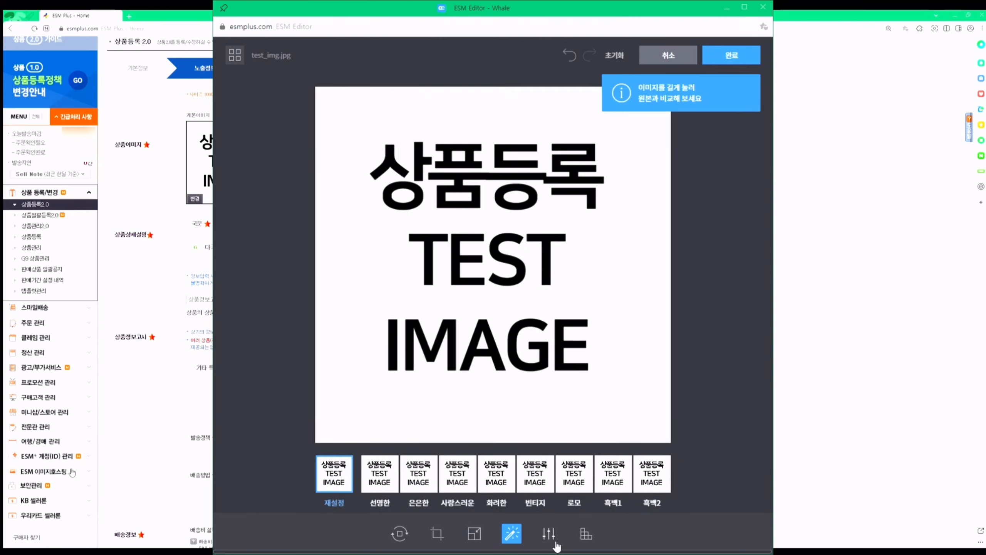
left_click(552, 538)
left_click(736, 57)
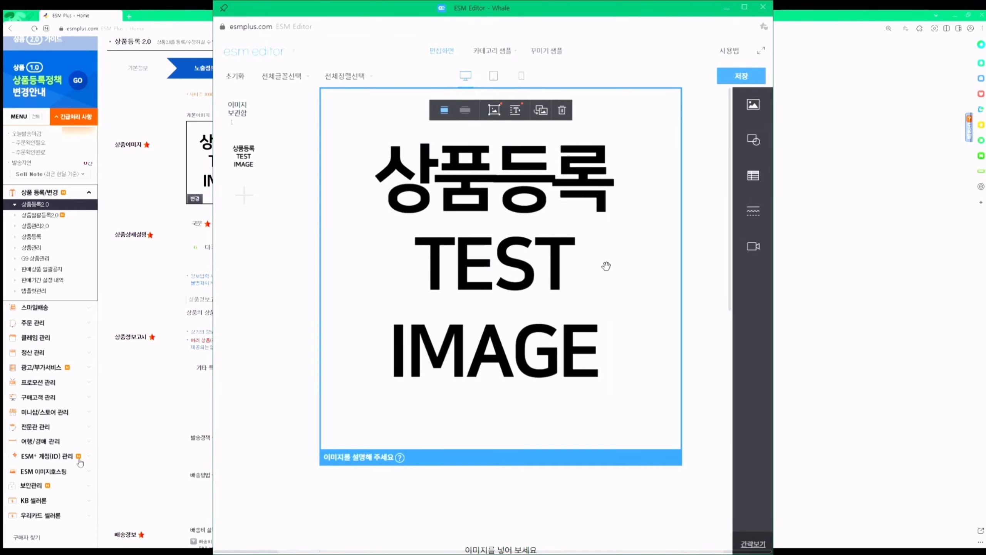
- Add an empty text line above the test image in the product description
left_click(309, 135)
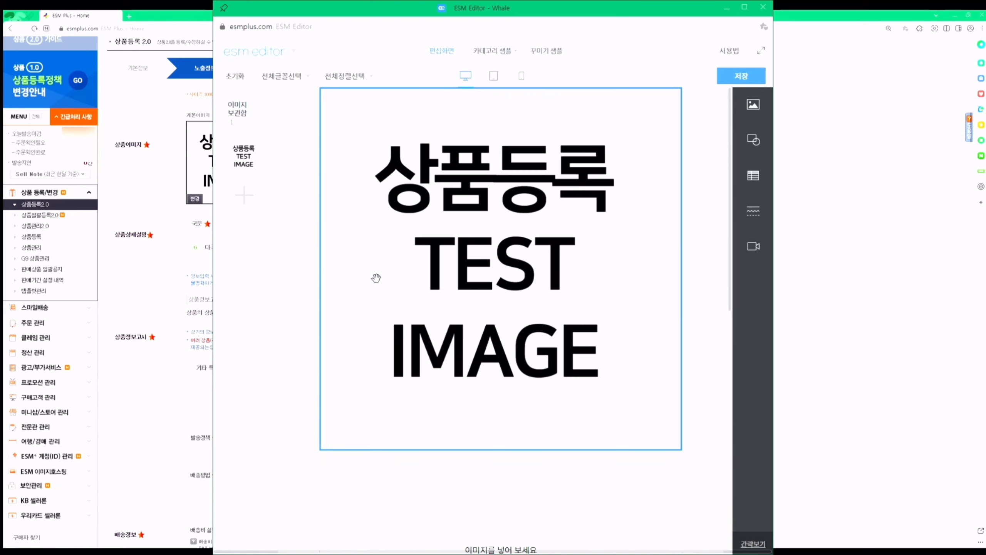
left_click_drag(375, 350, 370, 488)
left_click(490, 160)
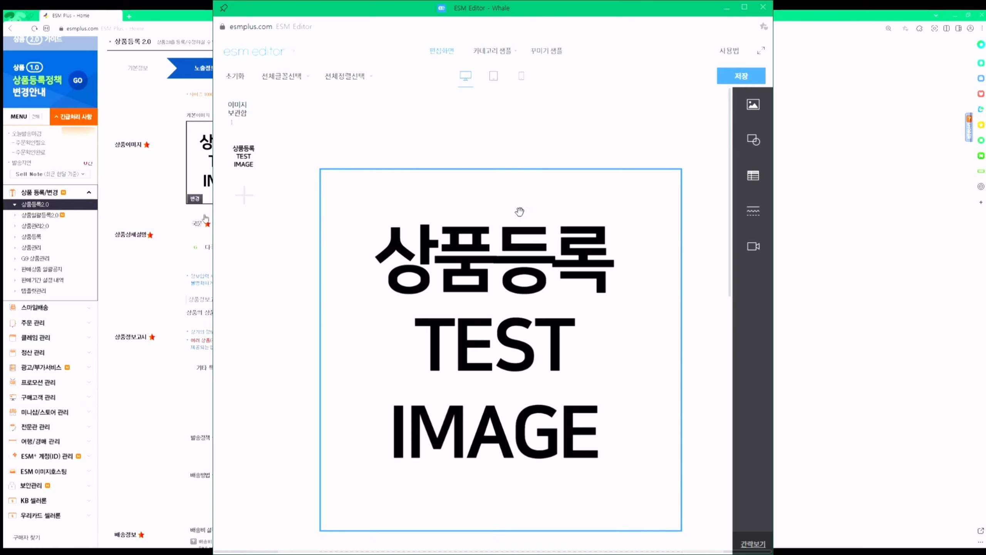
type("qnemf")
key("BackSpace")
key("BackSpace")
key("BackSpace")
key("BackSpace")
key("BackSpace")
key("BackSpace")
type("ㅂ부들")
key("BackSpace")
key("BackSpace")
key("BackSpace")
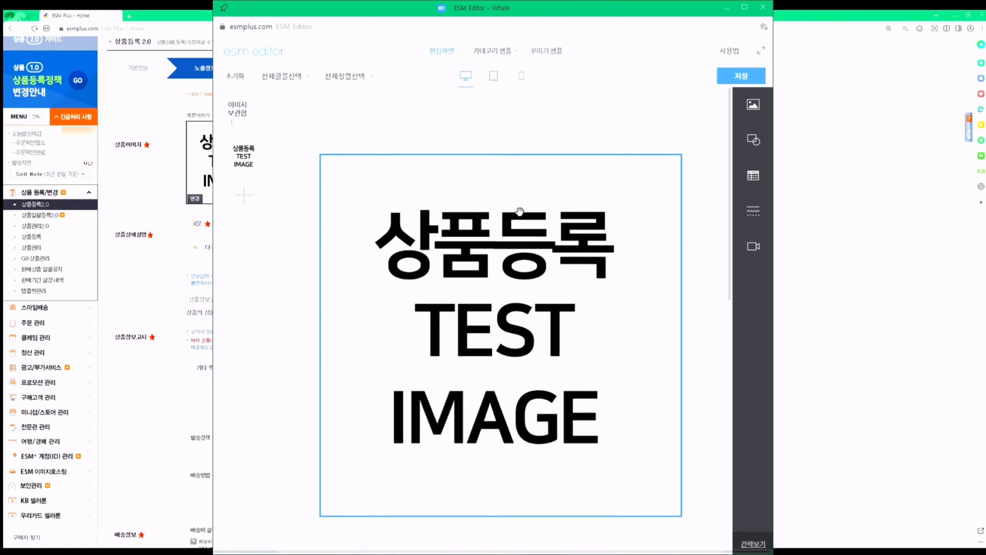
- Enter the heading "뽀송뽀송 부드러운 무릎담요" above the test image
type("뽀송뽀송해")
key("BackSpace")
type("부드러운 무릎ㄷ")
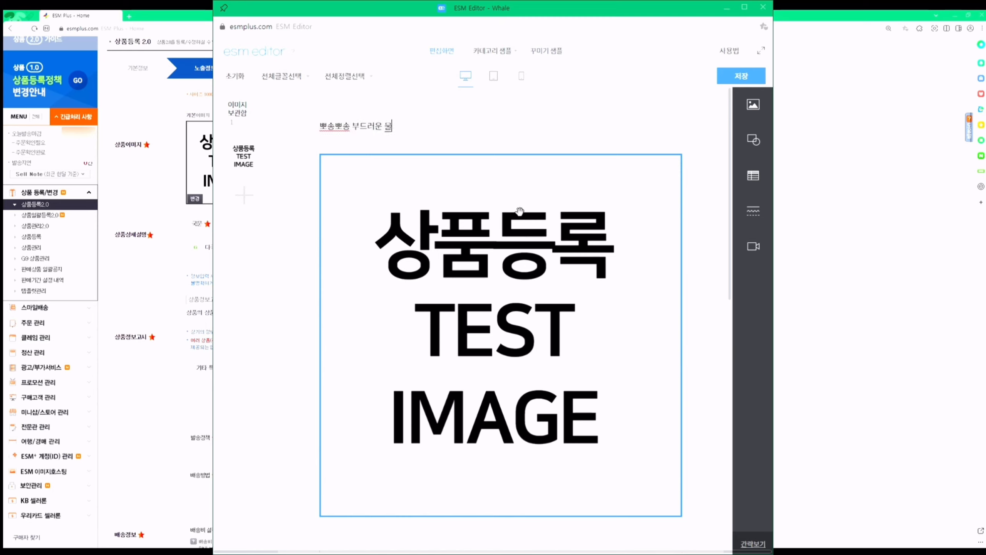
type("담요")
key("Return")
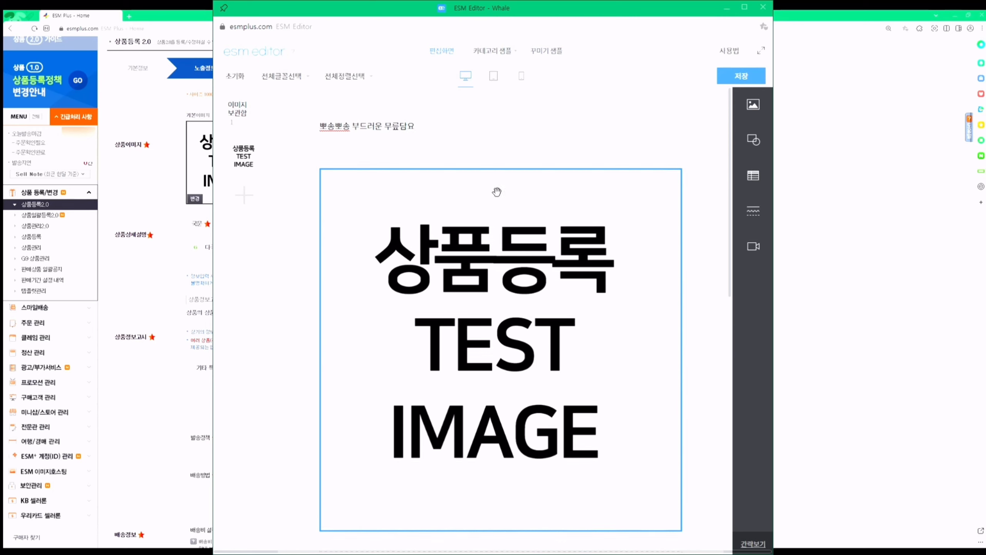
- Format the blanket heading as bold, centred 제목2 text
left_click_drag(440, 126, 319, 126)
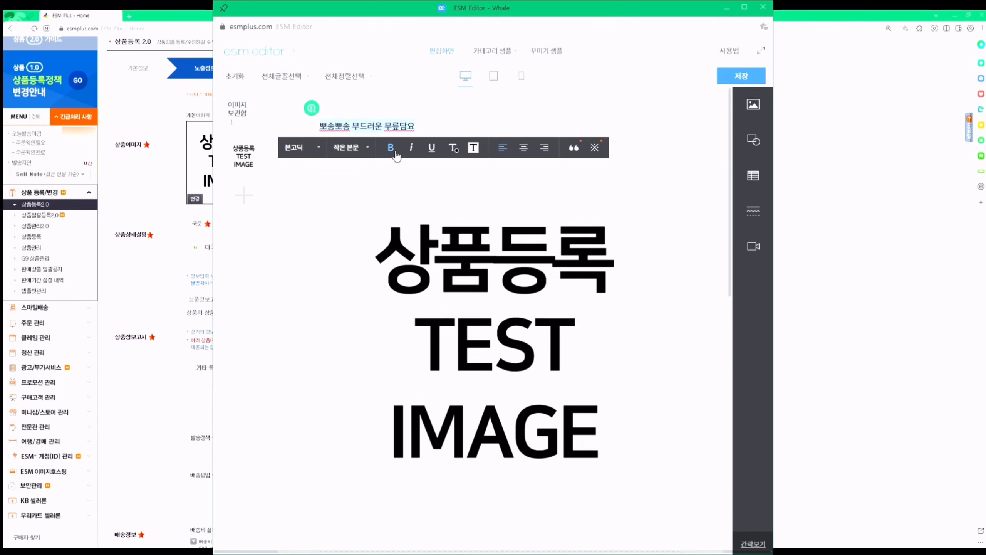
left_click(351, 150)
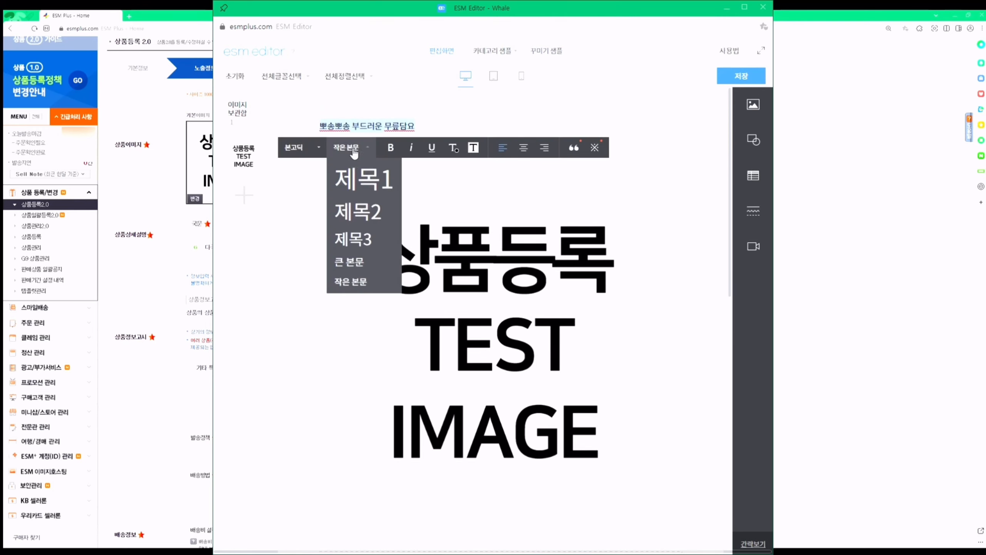
left_click(358, 213)
left_click(400, 167)
left_click(525, 165)
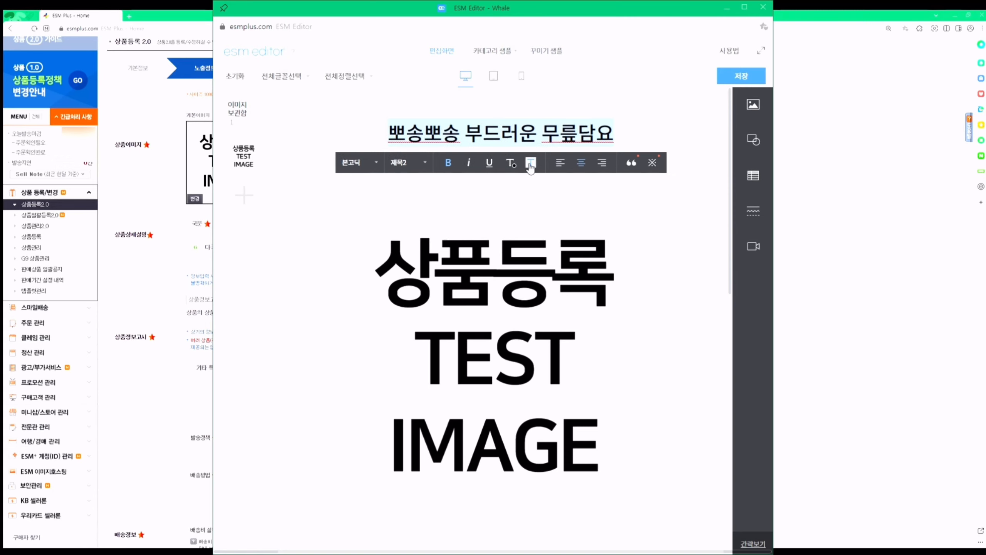
- Change the heading's font colour to a light purple
left_click(511, 164)
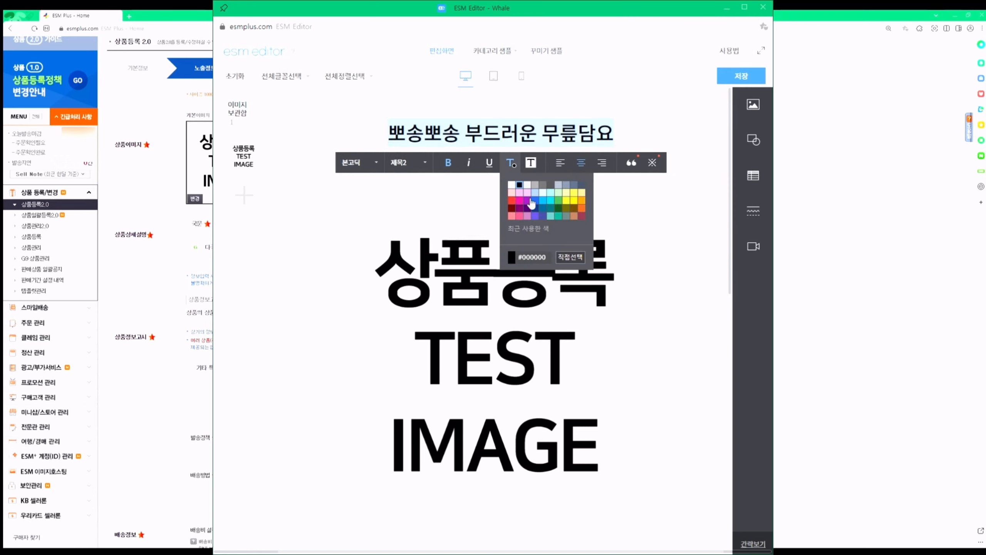
left_click(528, 200)
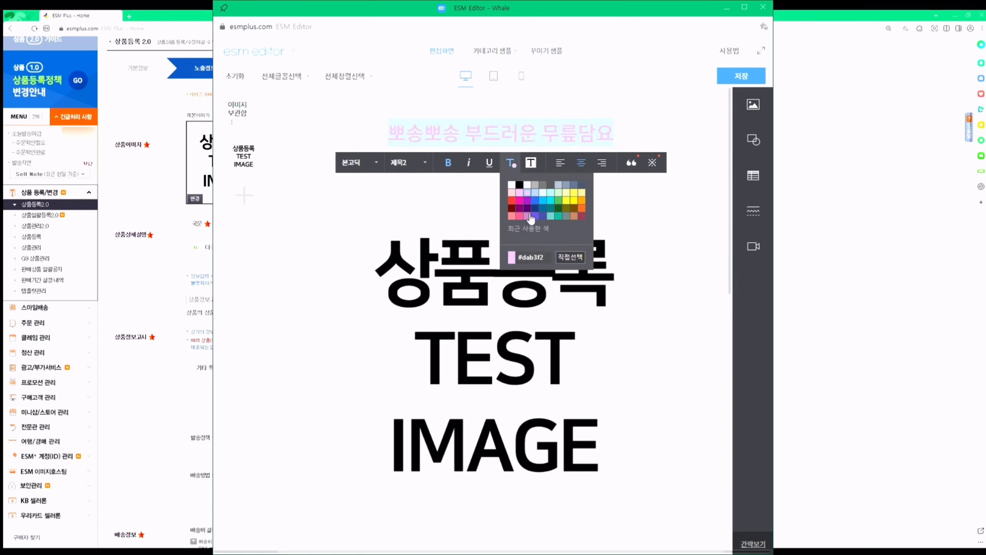
left_click(528, 192)
left_click(520, 178)
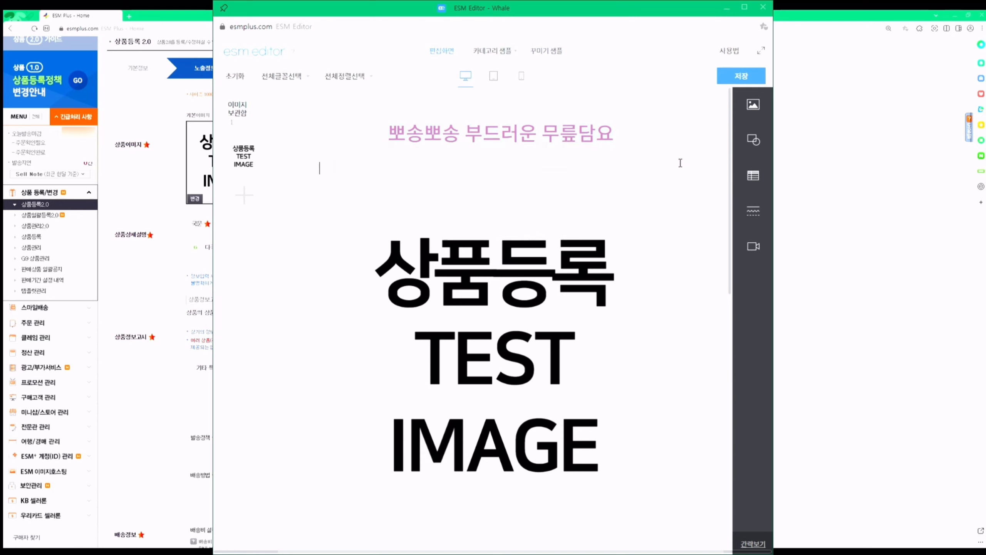
- Try a straight divider line beneath the heading, widened to the full content width
left_click(755, 212)
left_click(716, 230)
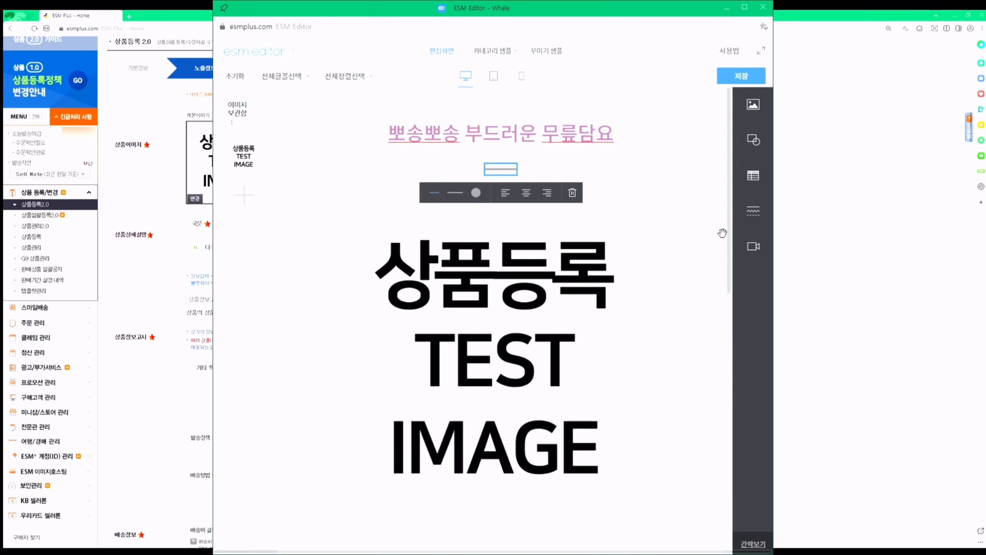
left_click(470, 194)
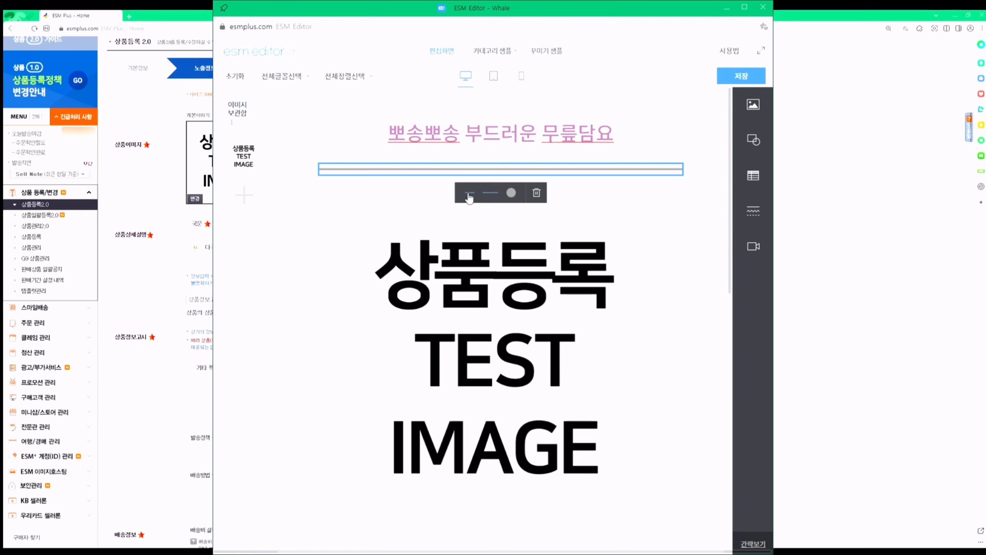
- Replace the straight divider under the heading with a zigzag one and colour it purple #9b18b6
left_click(755, 213)
left_click(694, 257)
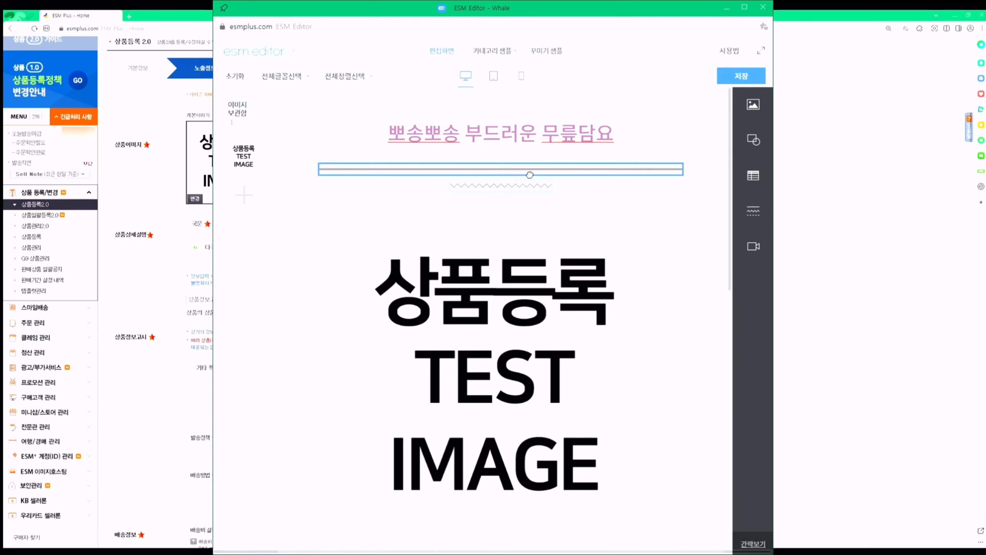
left_click(634, 216)
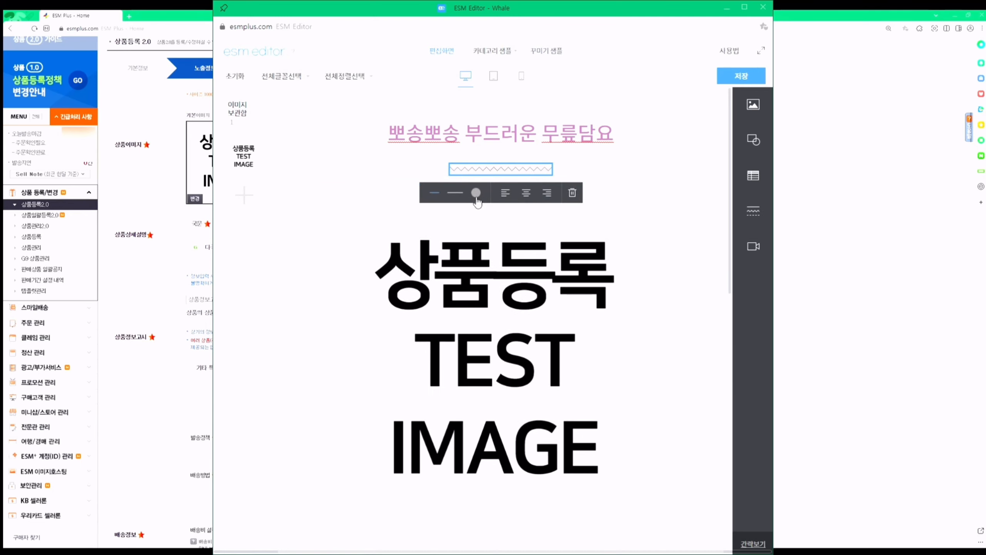
left_click(477, 193)
left_click(493, 231)
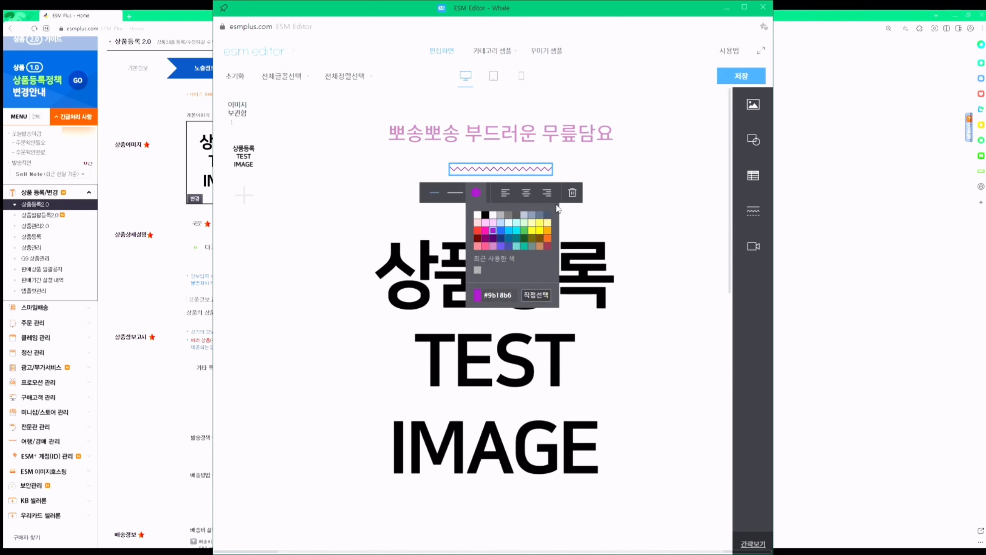
left_click(629, 159)
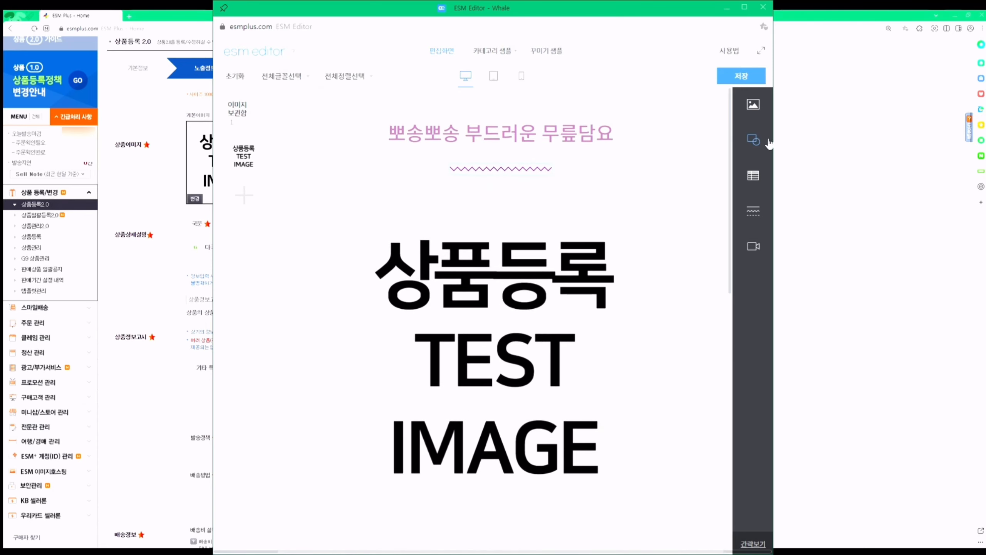
- Save the product description and close the ESM Editor window
left_click(763, 76)
left_click(514, 315)
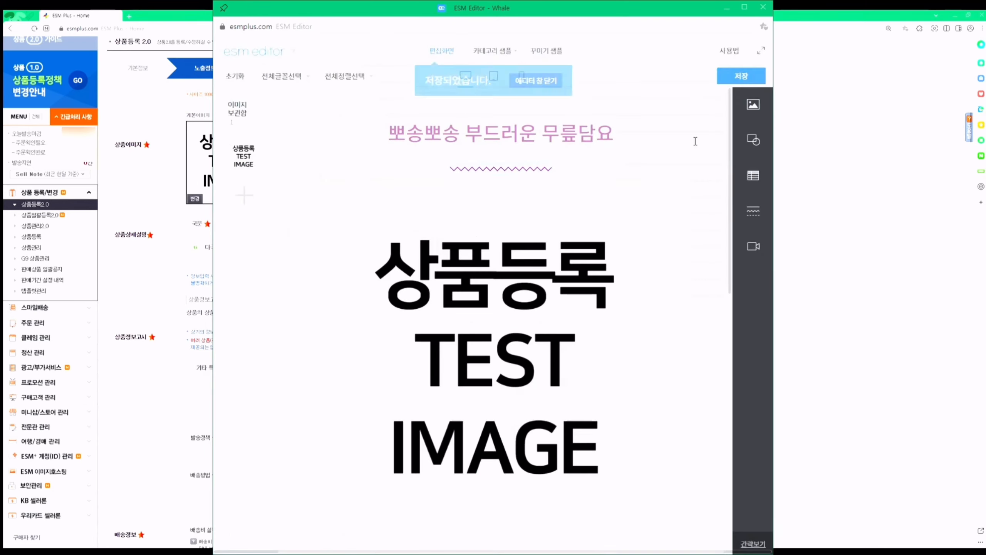
left_click(548, 82)
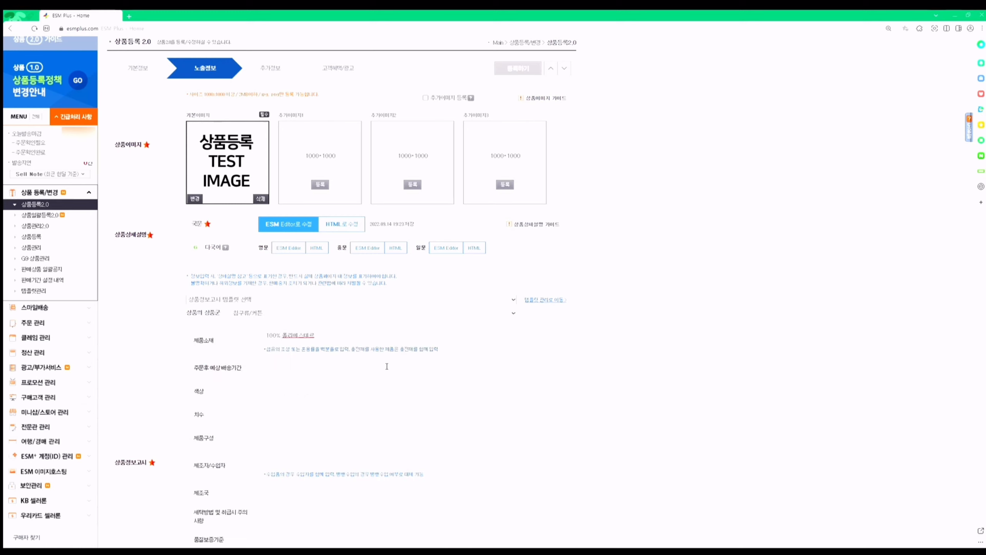
- Enter "결제완료 후 평일 기준 2~3일 소요 예정" as 주문후 예상배송기간 and "상세설명 참조" as 색상, and copy the 색상 text
type("결제완료 후 평일 기준 2~3일 소요 예정")
type("상세설명 참조")
key("ctrl+a")
key("ctrl+c")
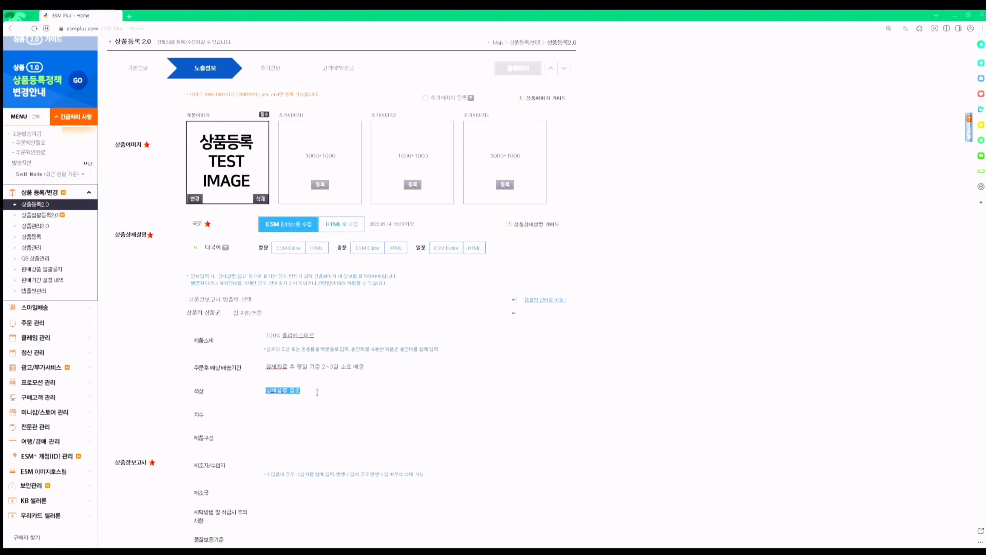
- Fill 치수, 제품구성 and 제조자/수입자 with "상세설명 참조", and enter 중국 as 제조국
key("Tab")
key("ctrl+v")
key("ctrl+v")
key("Tab")
key("ctrl+v")
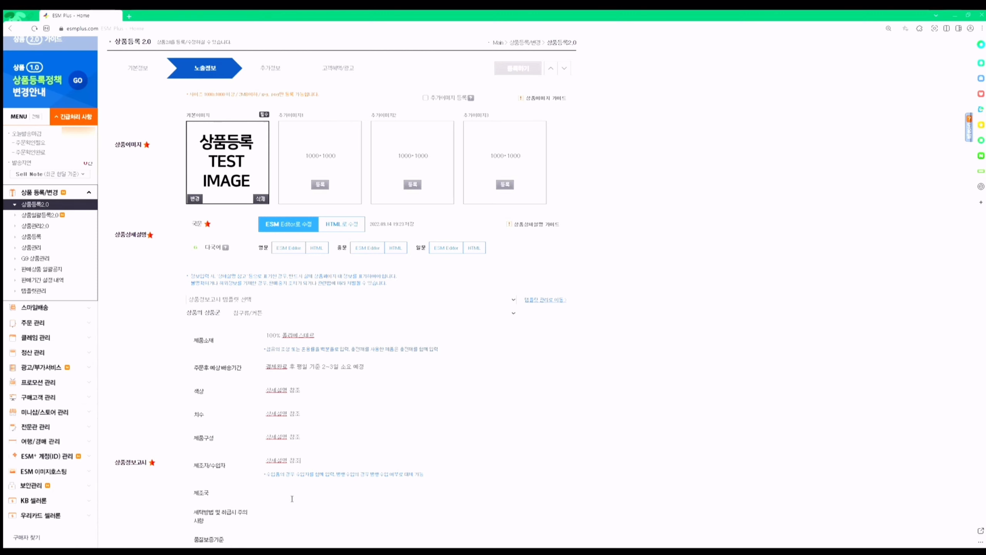
key("Tab")
type("중국")
- Fill the washing and handling precautions, 품질보증기준 and A/S contact entries with "상세설명 참조"
scroll(294, 482, "down", 5)
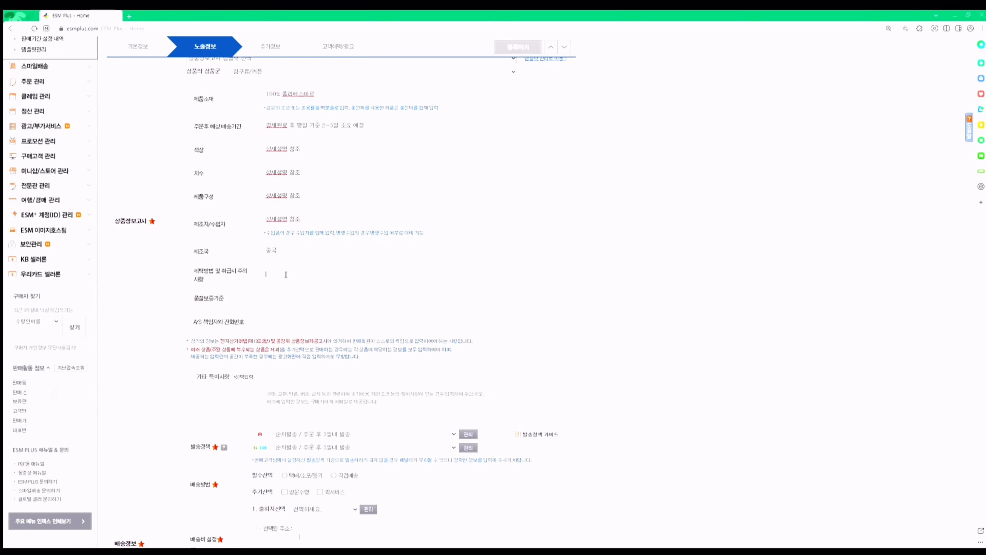
key("ctrl+v")
key("Tab")
key("ctrl+v")
left_click_drag(191, 322, 243, 323)
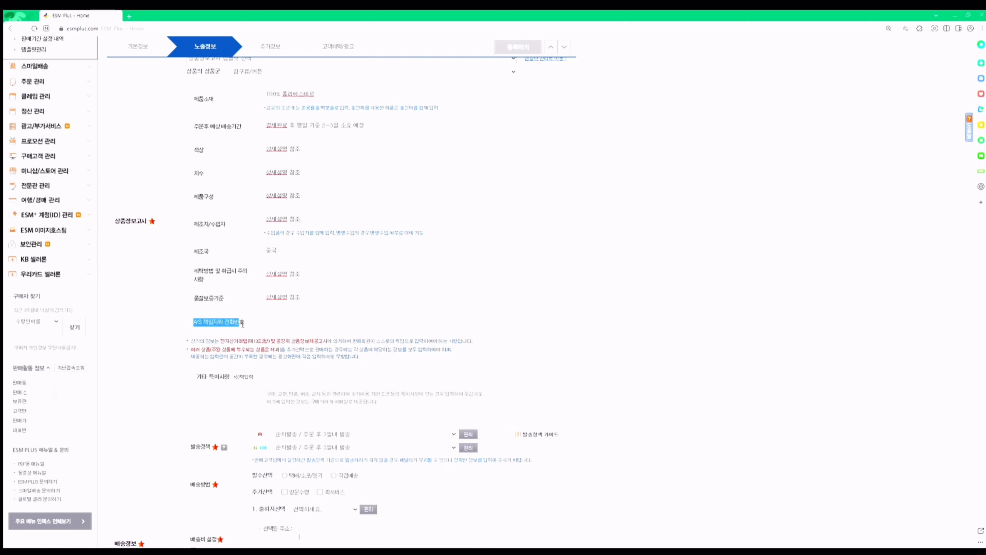
left_click(272, 322)
key("ctrl+v")
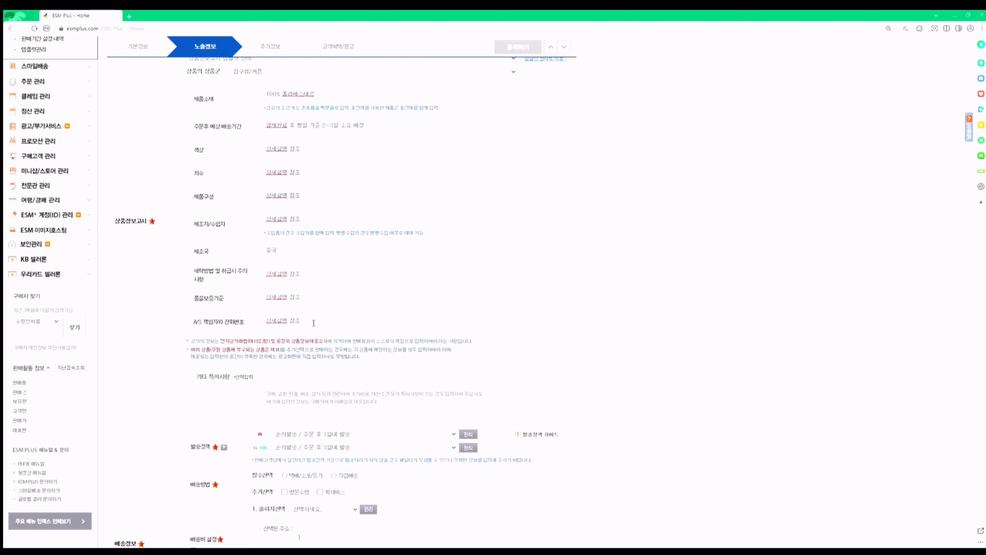
left_click_drag(314, 322, 244, 319)
left_click(287, 369)
left_click_drag(216, 382, 223, 381)
left_click(218, 382)
- Choose 택배/소포/등기 as the required delivery method in 배송정보
scroll(317, 394, "down", 6)
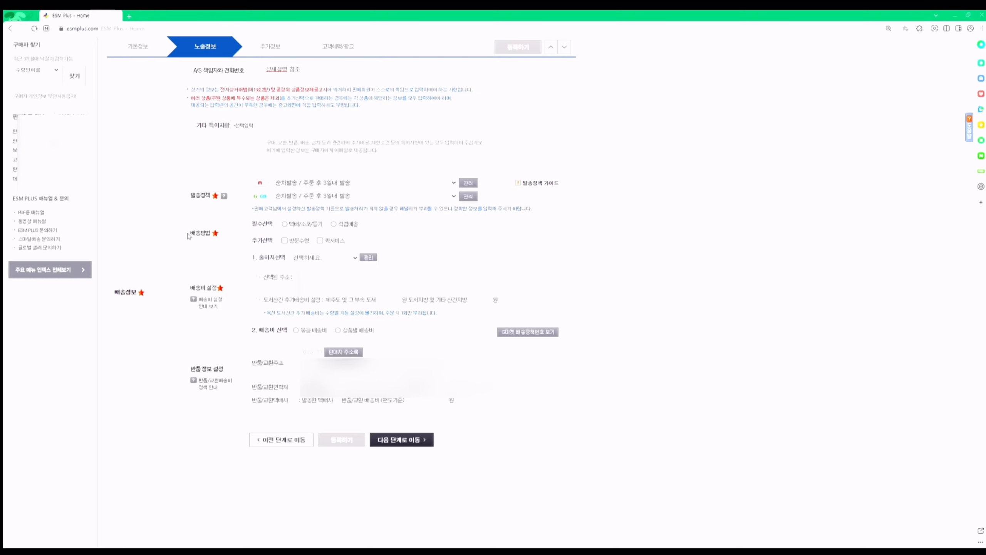
left_click(285, 224)
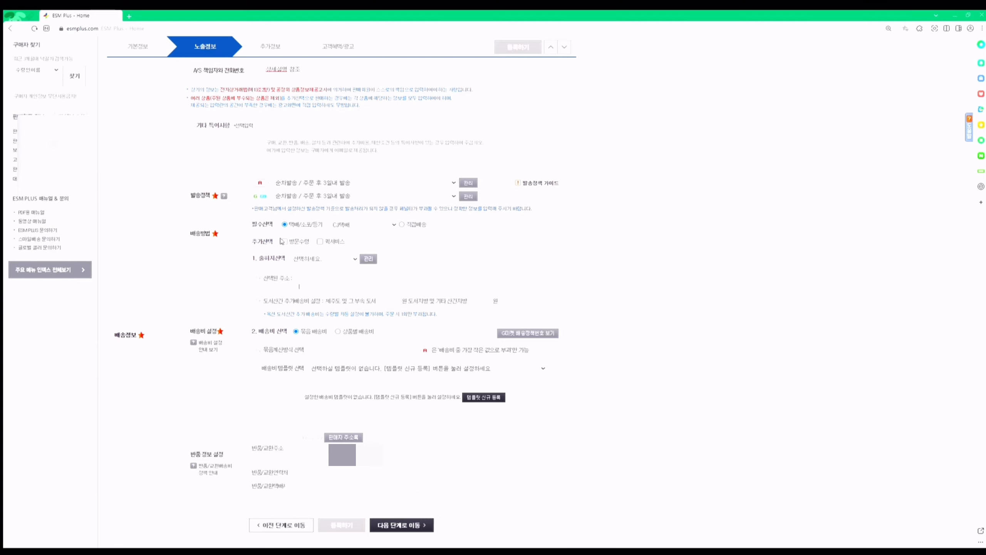
- Try 방문수령 as an additional delivery method, and switch it off in favour of 퀵서비스
left_click(284, 241)
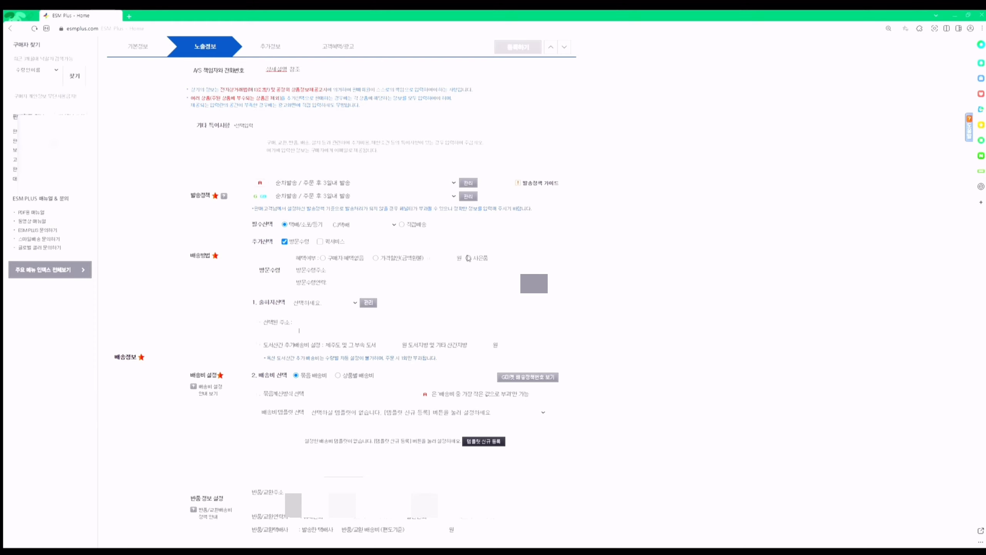
left_click(323, 258)
left_click(284, 242)
left_click(320, 241)
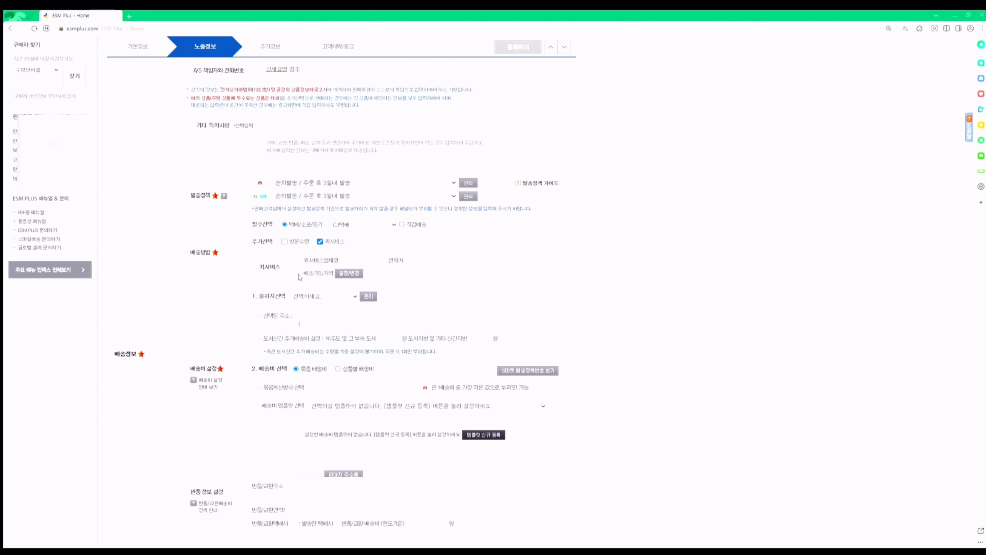
- Switch off 퀵서비스 as the additional delivery method under 배송방법
left_click_drag(309, 274, 328, 274)
left_click(326, 275)
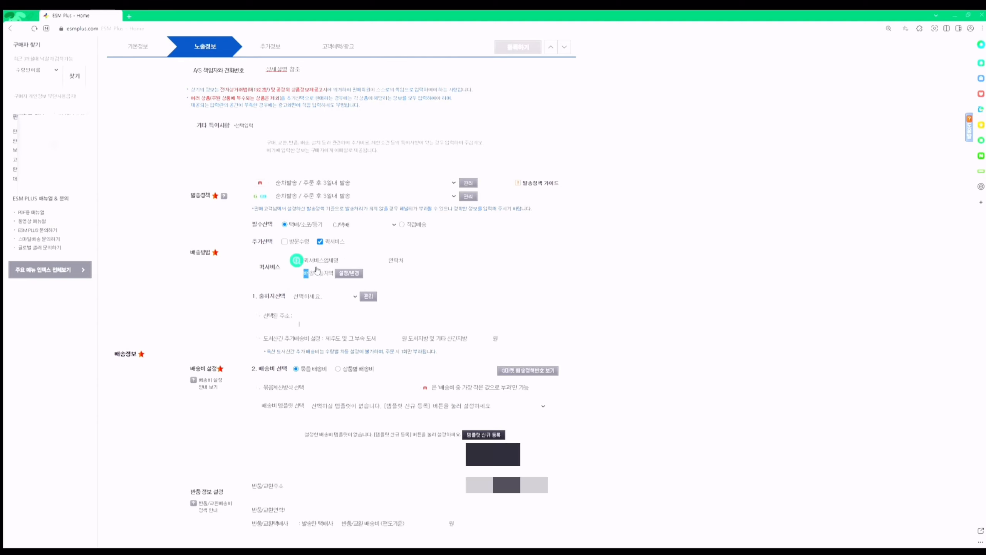
left_click(320, 241)
left_click_drag(195, 333, 217, 333)
left_click(237, 311)
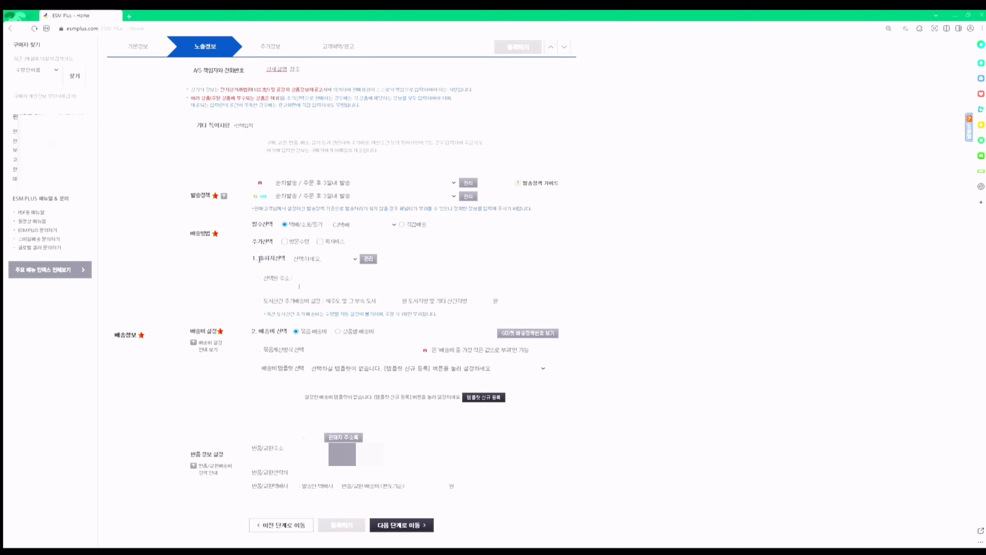
left_click_drag(259, 259, 286, 259)
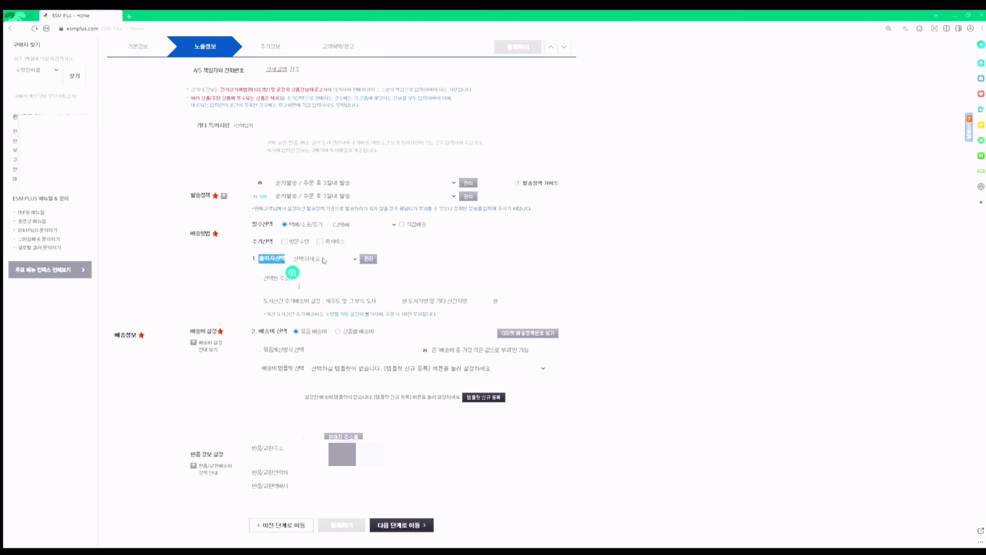
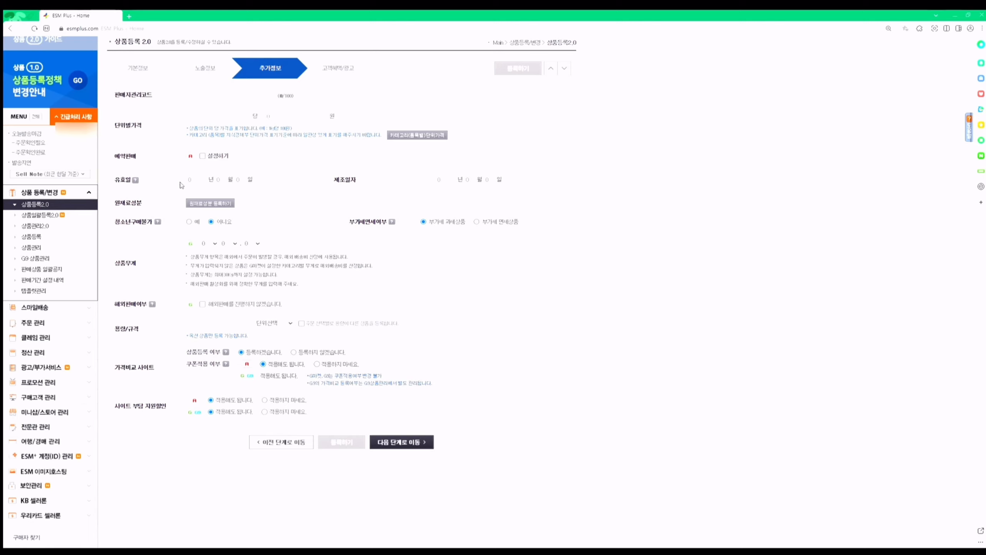
- Exclude the product from overseas sales by ticking the no-overseas-sales option for 해외판매여부 in 추가정보
left_click_drag(109, 203, 145, 204)
left_click(258, 196)
left_click_drag(147, 304, 114, 304)
left_click(145, 288)
left_click_drag(285, 256, 318, 258)
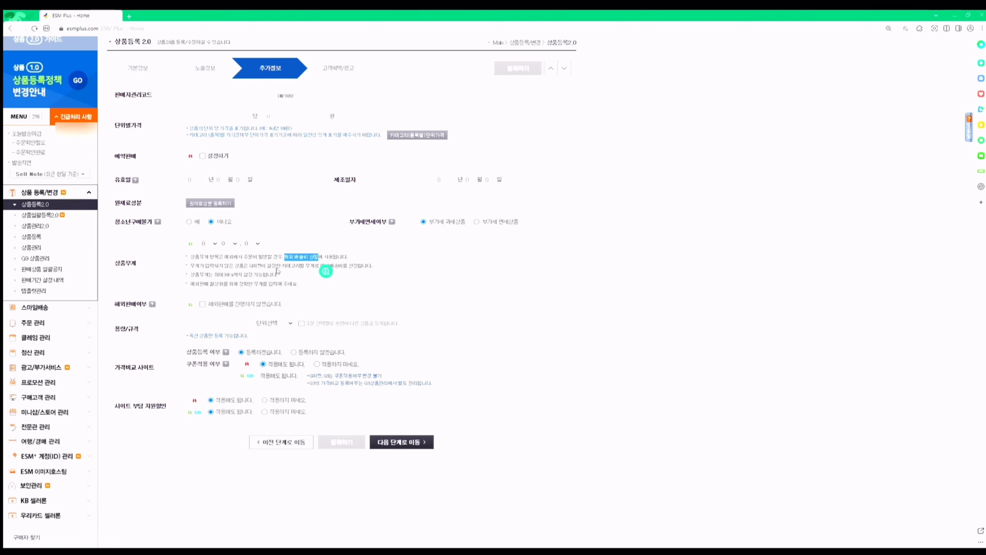
left_click(201, 250)
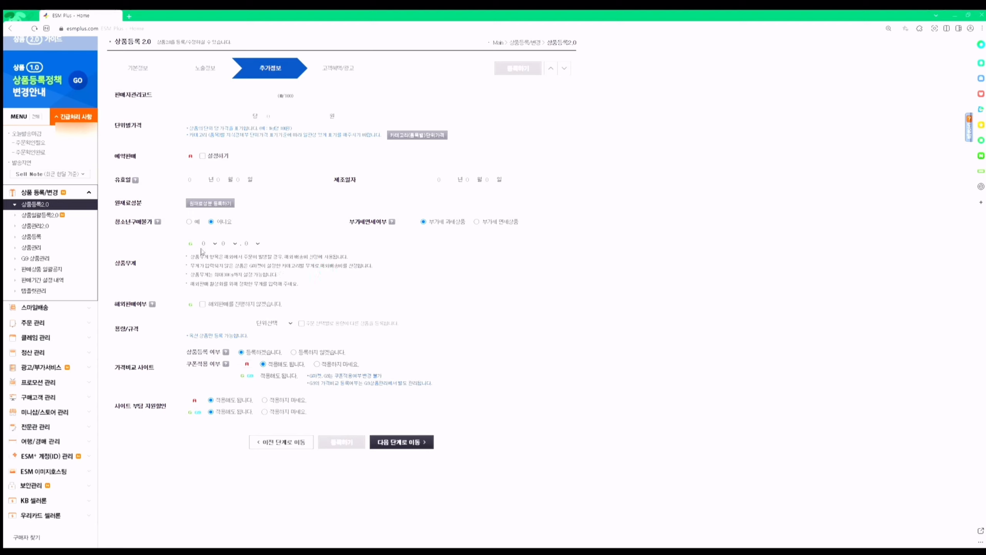
left_click(202, 304)
- Keep price comparison site registration at 등록하겠습니다, and set Auction's 쿠폰적용 여부 to 적용하지 마세요
left_click(293, 353)
left_click(240, 351)
left_click_drag(186, 364, 219, 364)
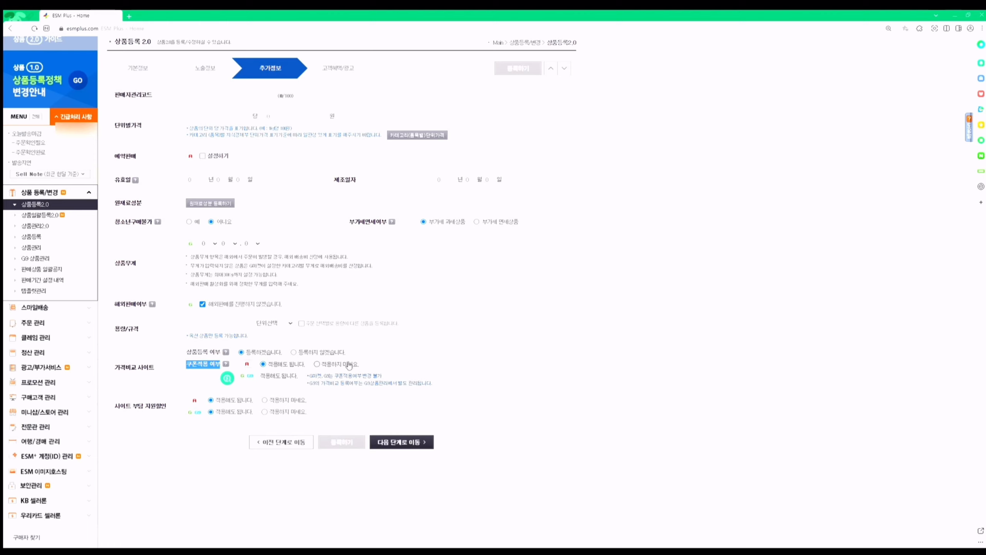
left_click(317, 364)
left_click_drag(262, 376, 299, 379)
left_click(304, 389)
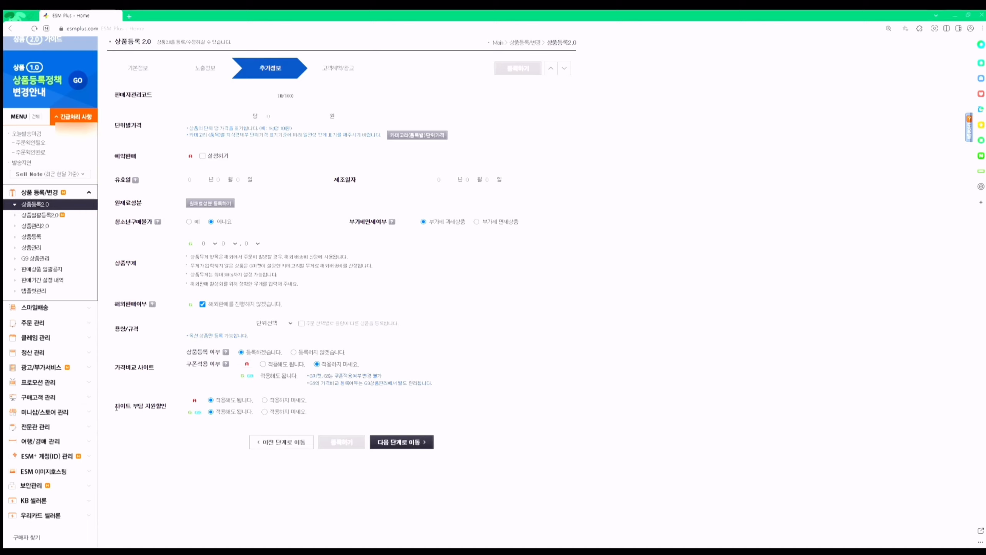
- Set 사이트 부담 지원할인 to 적용하지 마세요 for Auction and Gmarket, and proceed to the 고객혜택/광고 stage
mouse_move(116, 407)
left_mouse_down()
mouse_move(170, 408)
mouse_move(114, 408)
left_mouse_up()
left_click(165, 409)
left_click(108, 393)
left_click(287, 400)
left_click(271, 413)
left_click(401, 443)
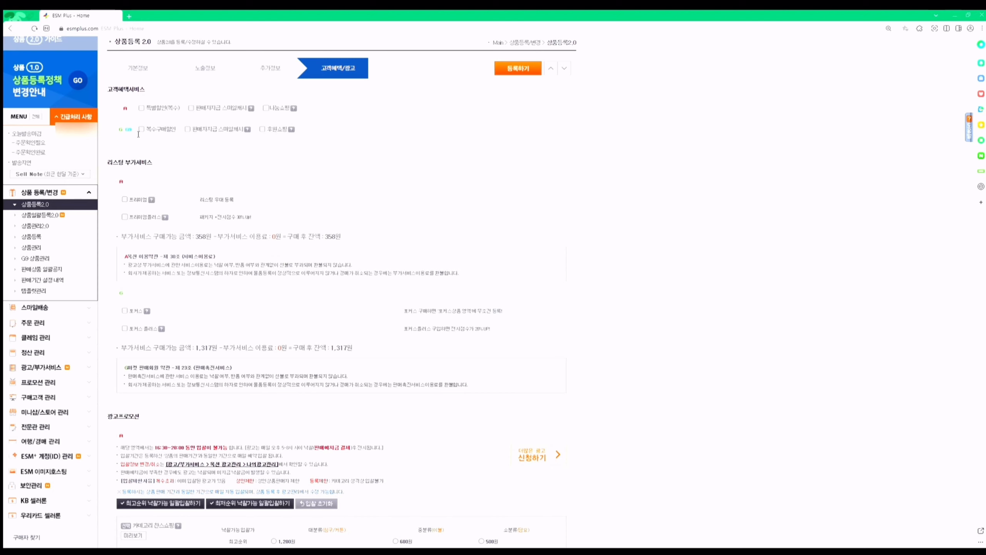
- Try the 특별할인(복수) and 판매자지급 스마일캐시 customer benefits, and switch both off
left_click(141, 108)
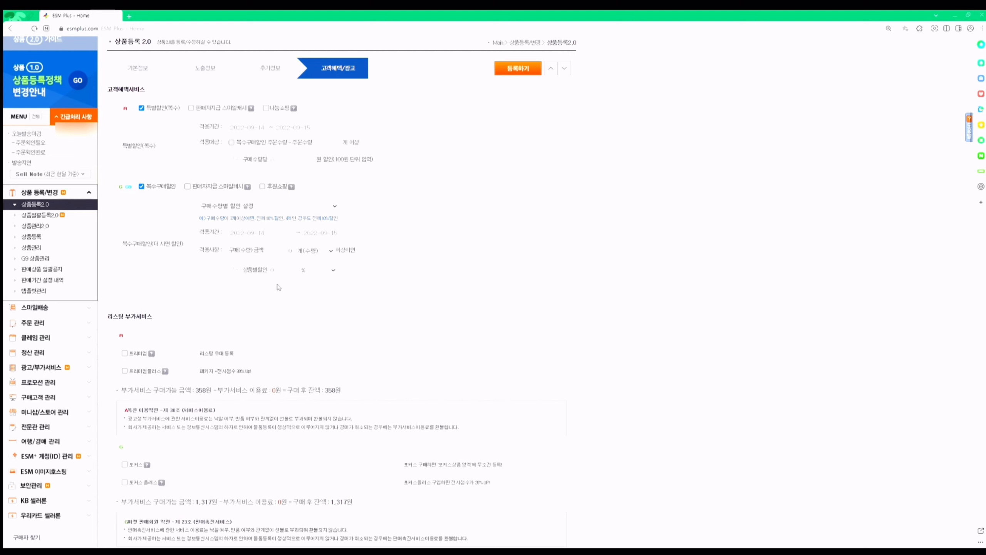
left_click(142, 186)
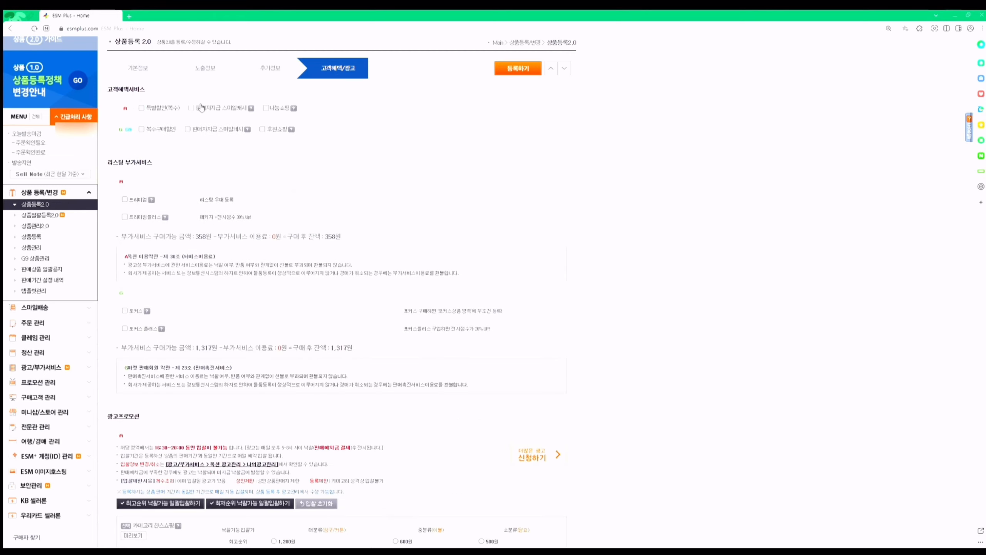
left_click(202, 107)
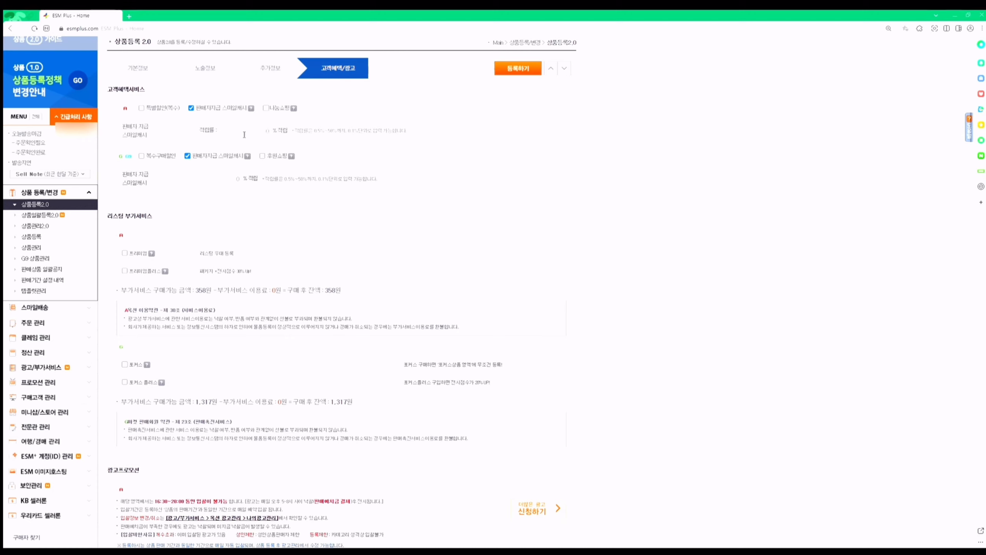
left_click(270, 131)
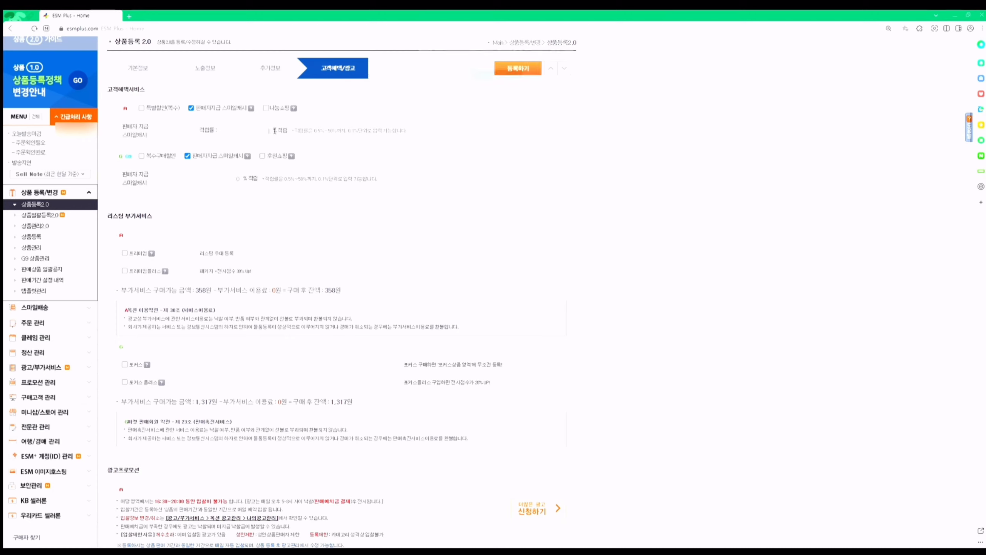
left_click(495, 83)
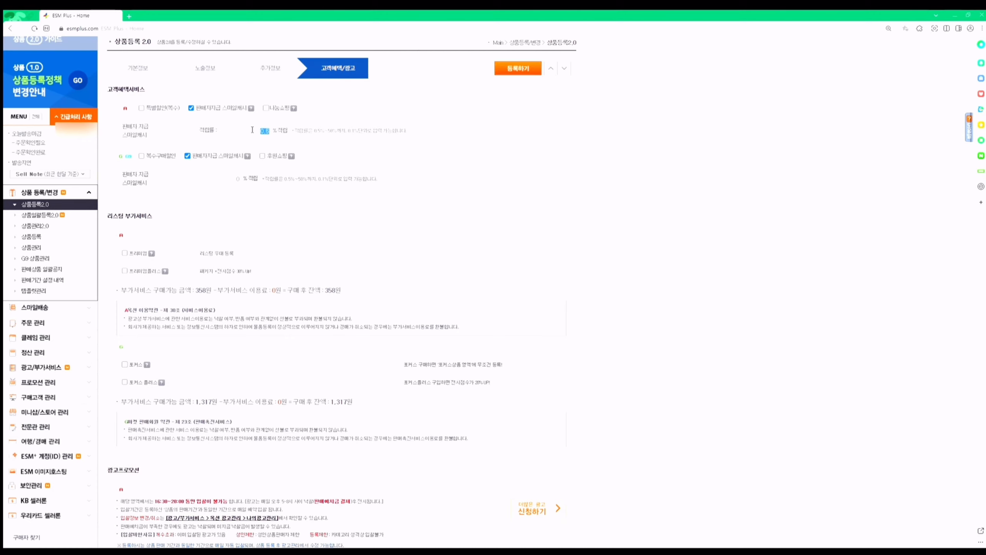
left_click_drag(242, 132, 275, 135)
left_click(269, 133)
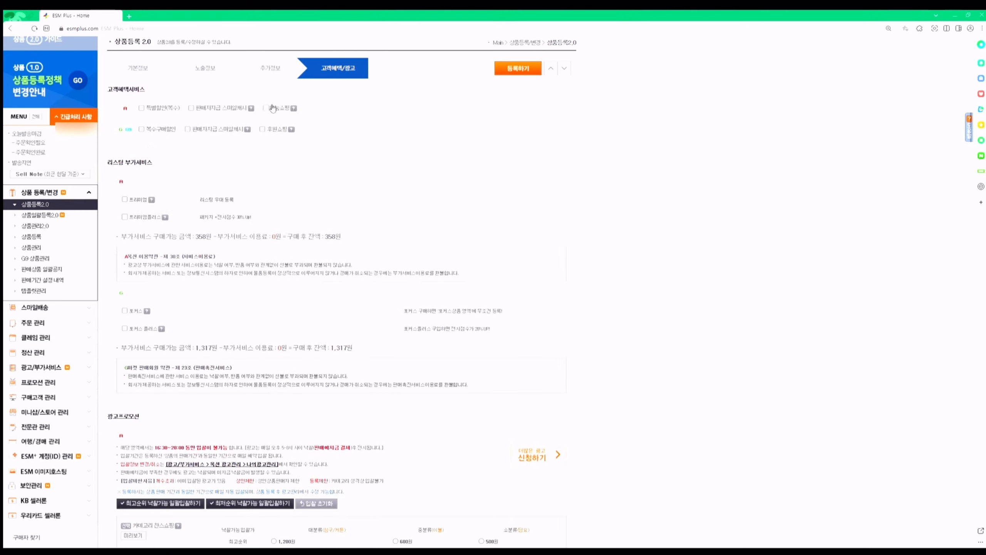
- Enable 판매자지급 스마일캐시 with a reward rate of 0.5% for both Auction and Gmarket
left_click(273, 108)
left_click(267, 108)
left_click(261, 129)
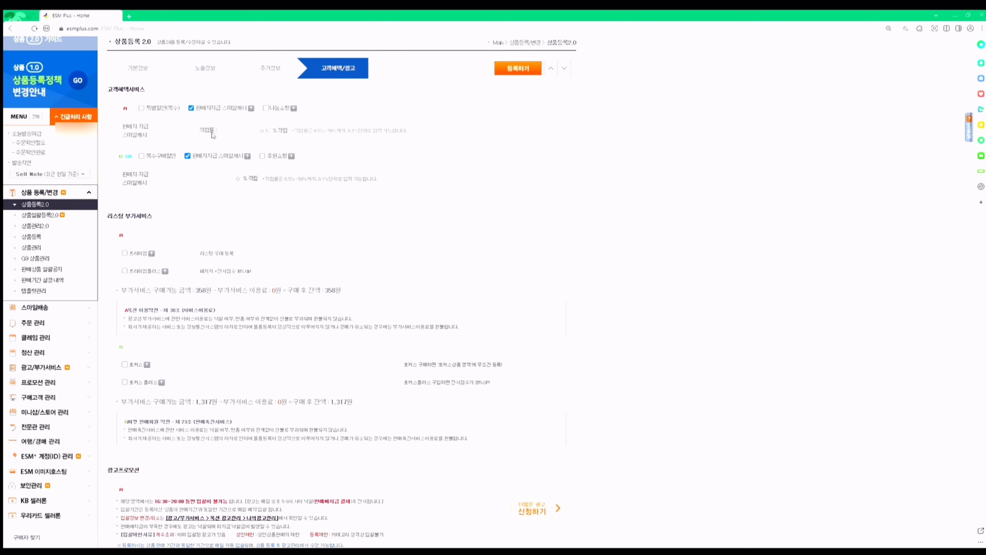
left_click(242, 130)
left_click(232, 176)
type("0.5")
- Try the Auction 프리미엄 and Gmarket 포커스 options under 리스팅 부가서비스, and switch both off
left_click_drag(111, 217, 152, 218)
left_click(184, 212)
left_click(124, 253)
left_click(252, 259)
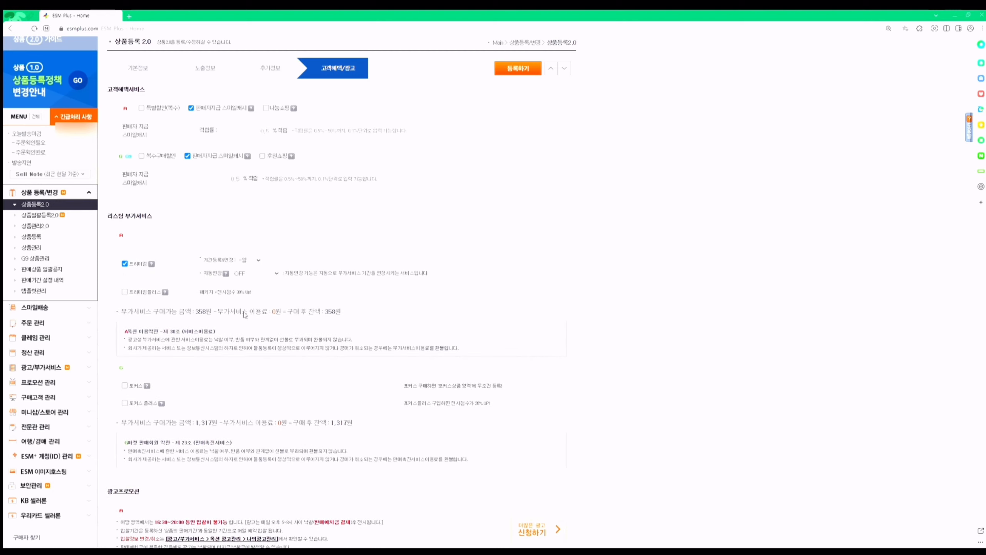
left_click(242, 293)
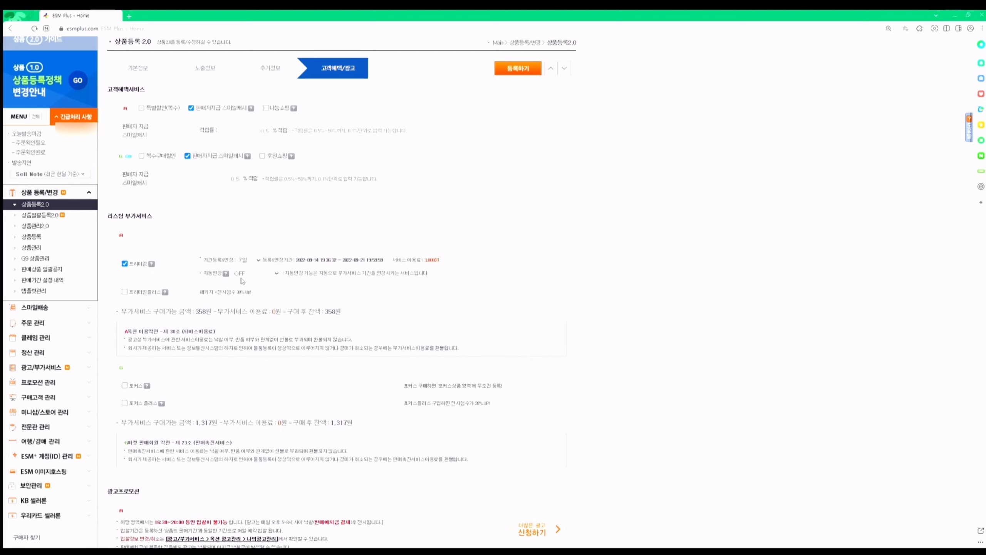
left_click(125, 264)
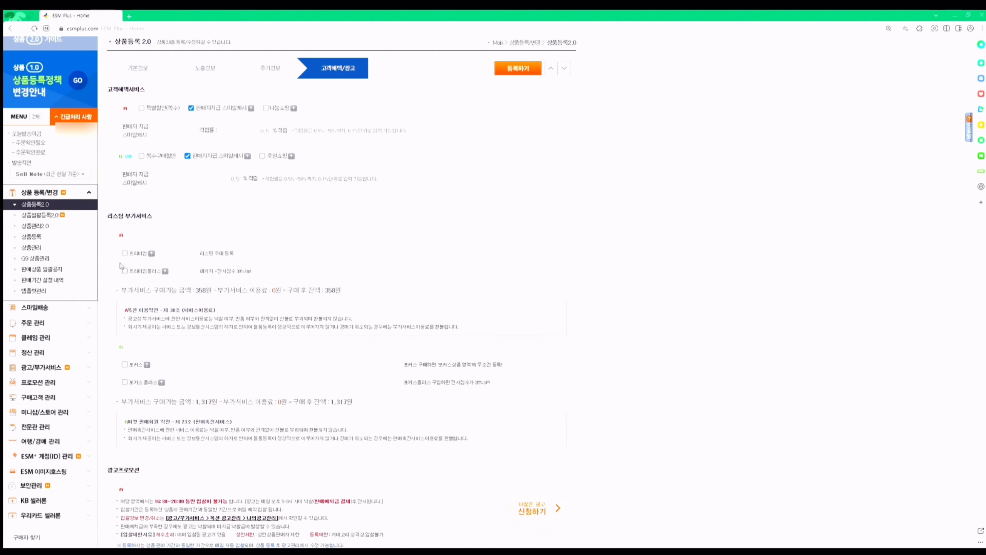
left_click(125, 364)
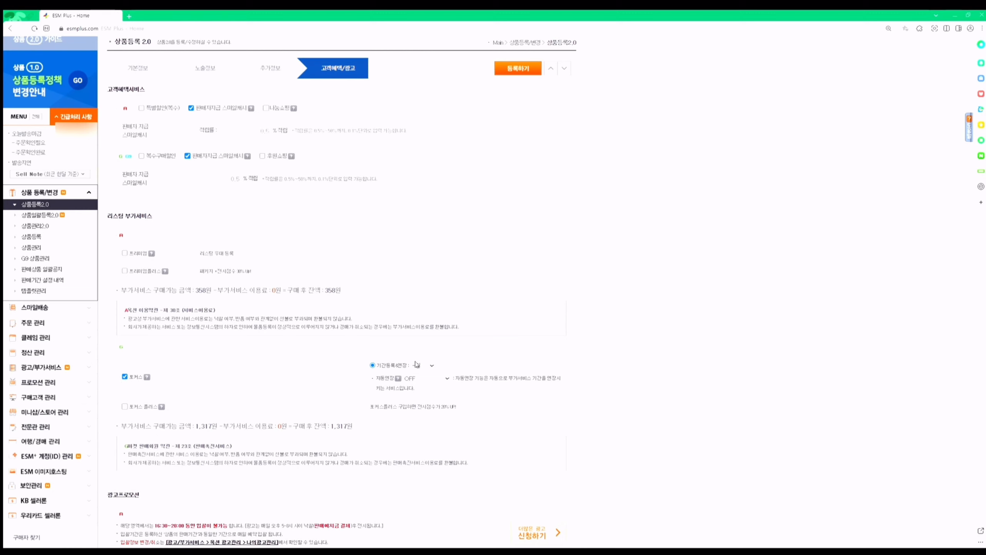
left_click(124, 376)
- Submit the product registration and open the new product's Auction page from the completion screen
scroll(271, 141, "up", 2)
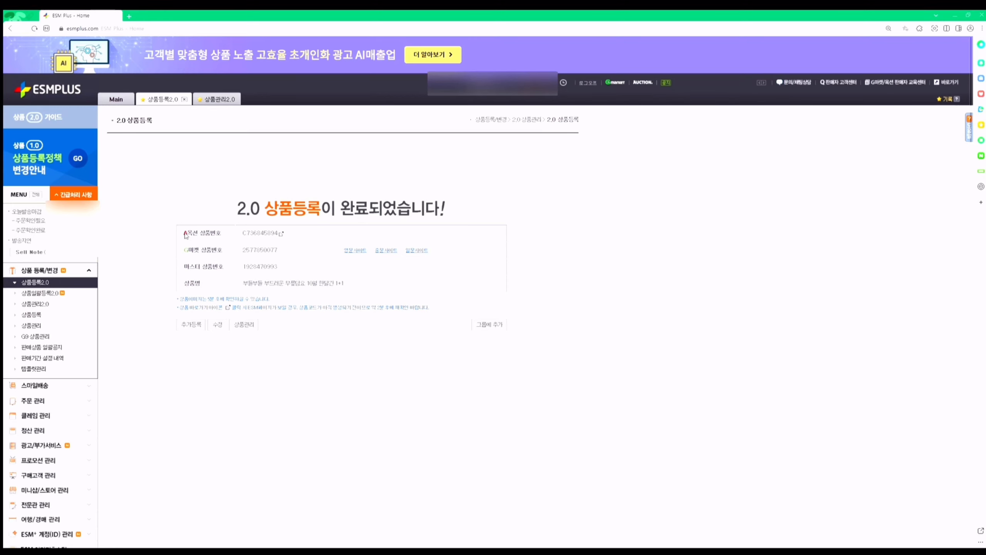
left_click_drag(182, 233, 221, 268)
left_click(252, 269)
left_click(280, 235)
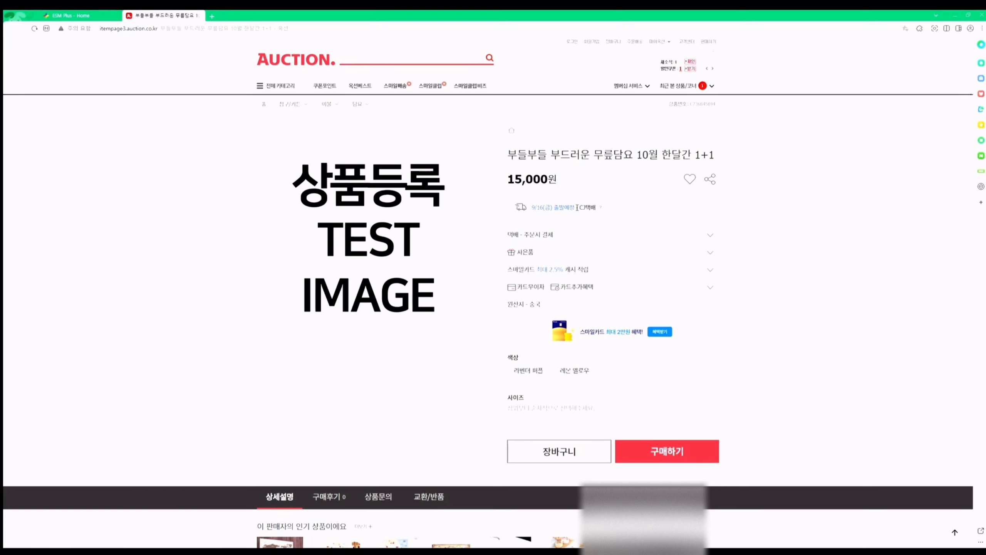
- Examine the delivery fee, 사은품 and 스마일카드 cash reward details on the Auction product page
left_click(707, 237)
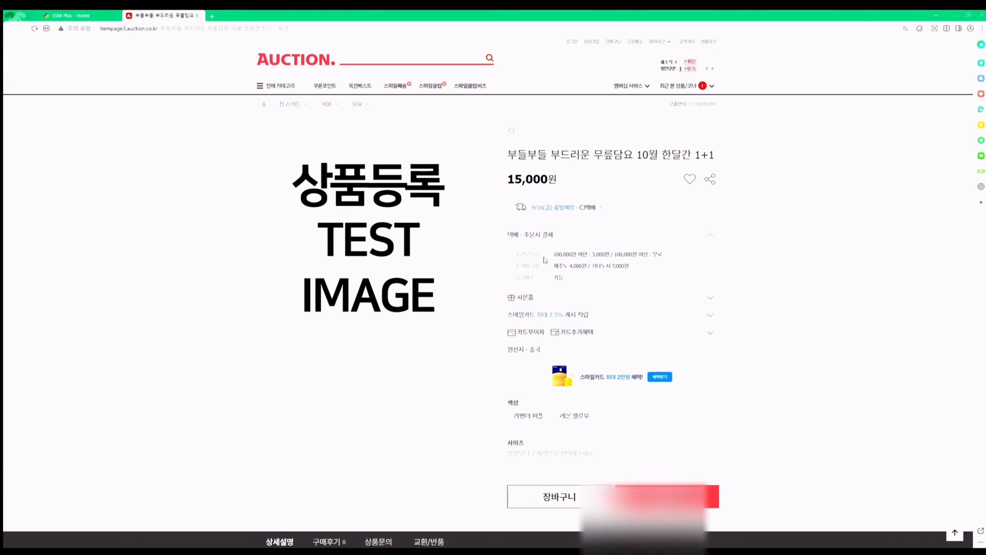
left_click(709, 236)
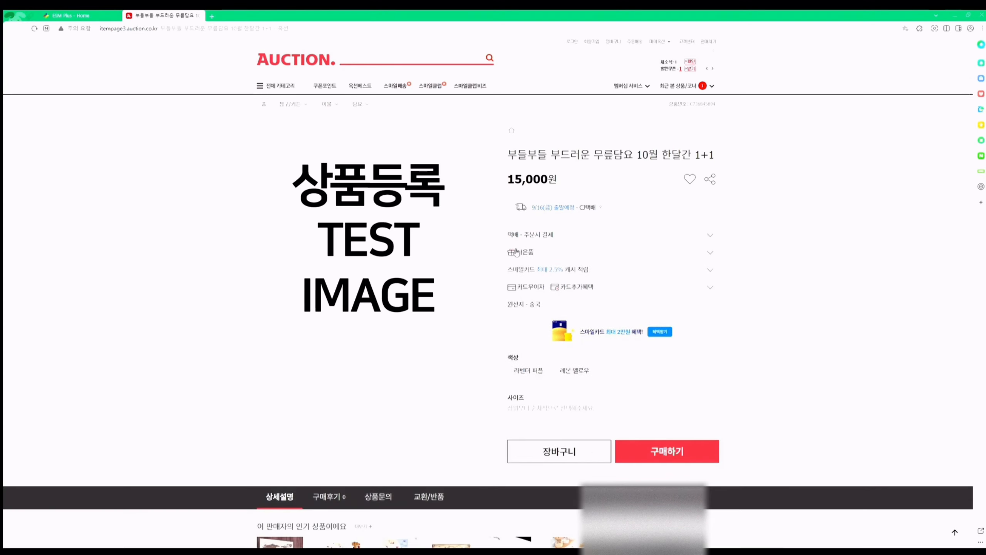
left_click(709, 252)
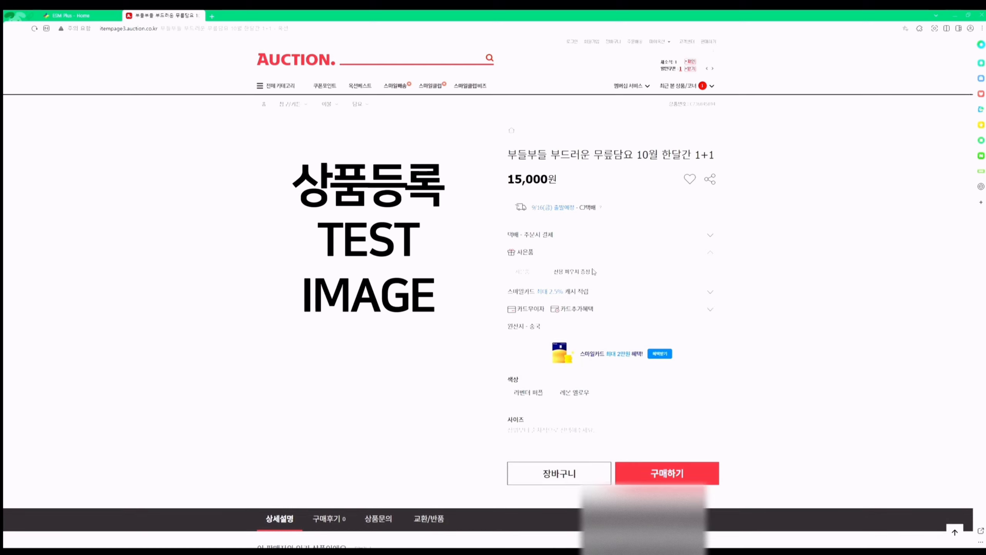
left_click(706, 253)
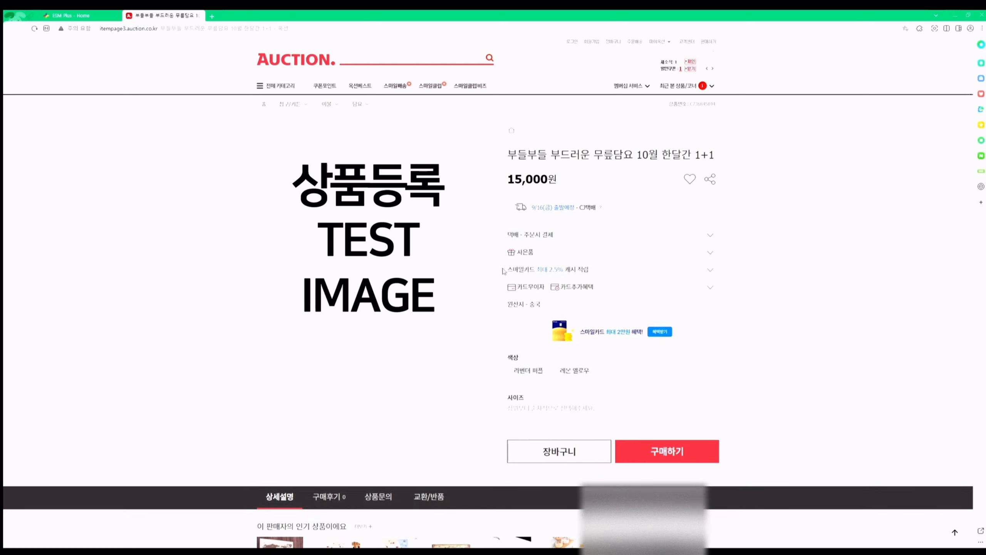
left_click(711, 269)
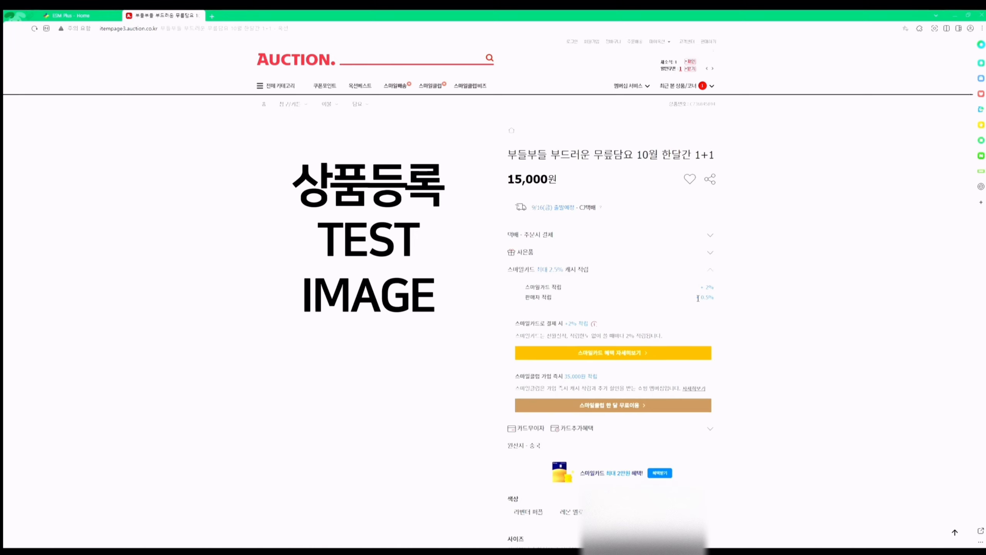
left_click(710, 269)
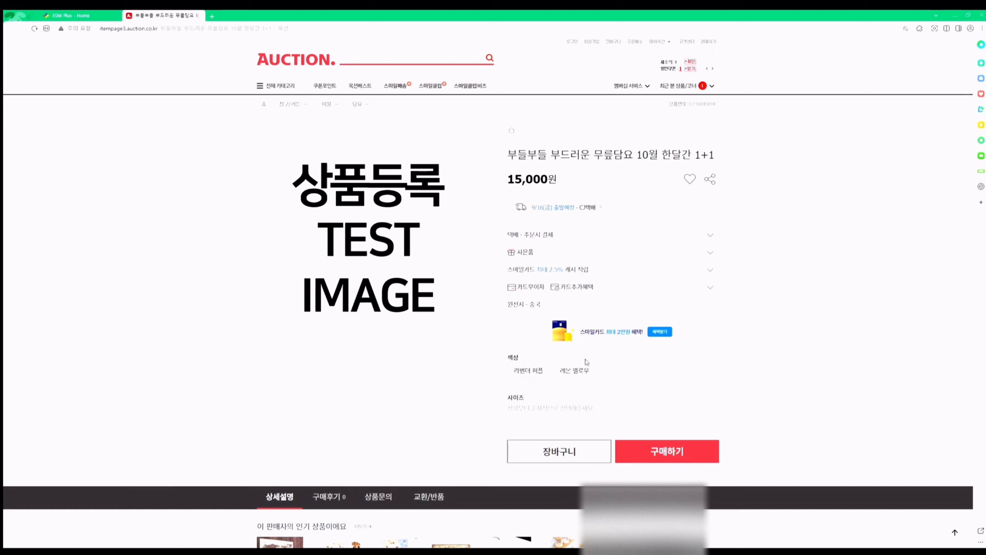
- Select the 라벤더 퍼플 and 소 option, review the detailed description and 상품 정보 제공 고시, and close the product page
left_click(522, 371)
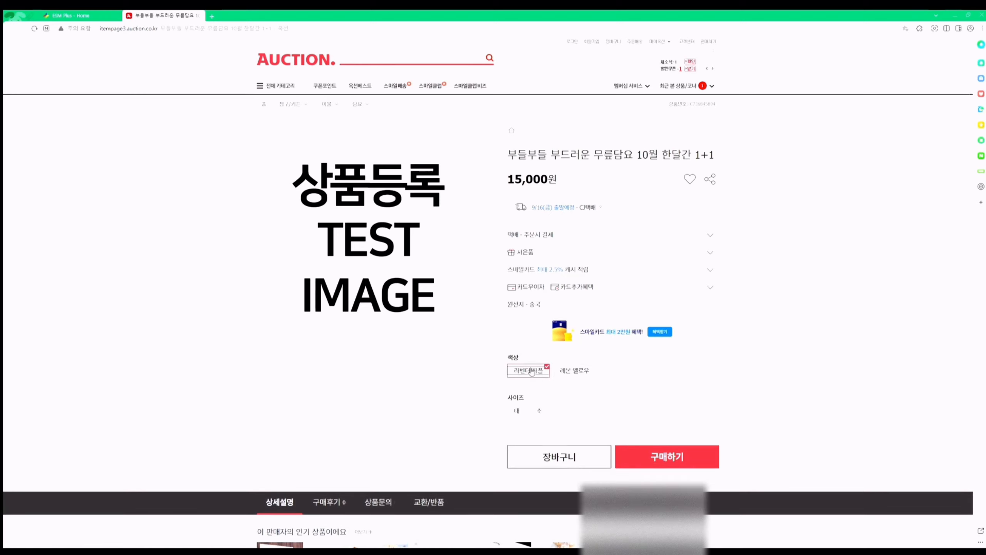
left_click(539, 410)
scroll(539, 411, "down", 10)
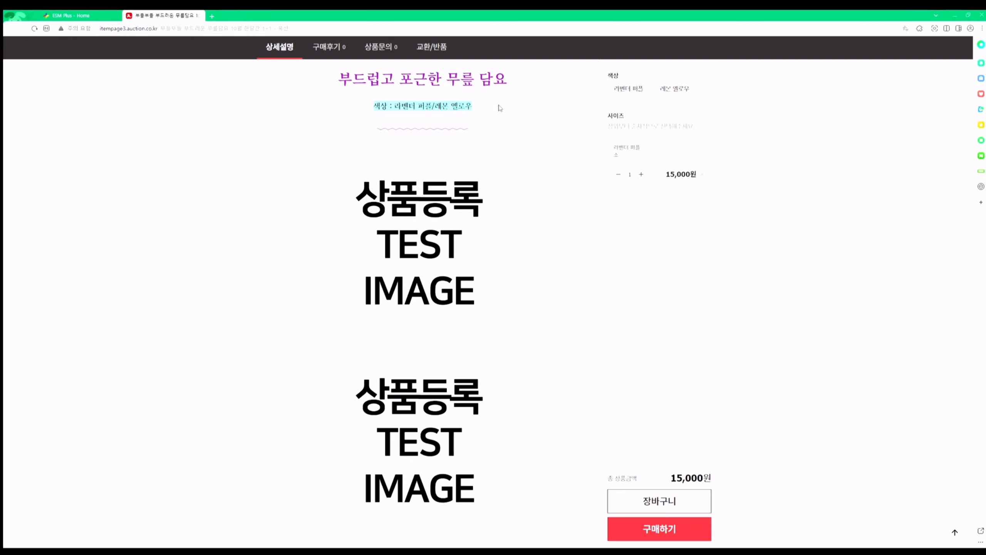
scroll(497, 103, "down", 15)
left_click(291, 243)
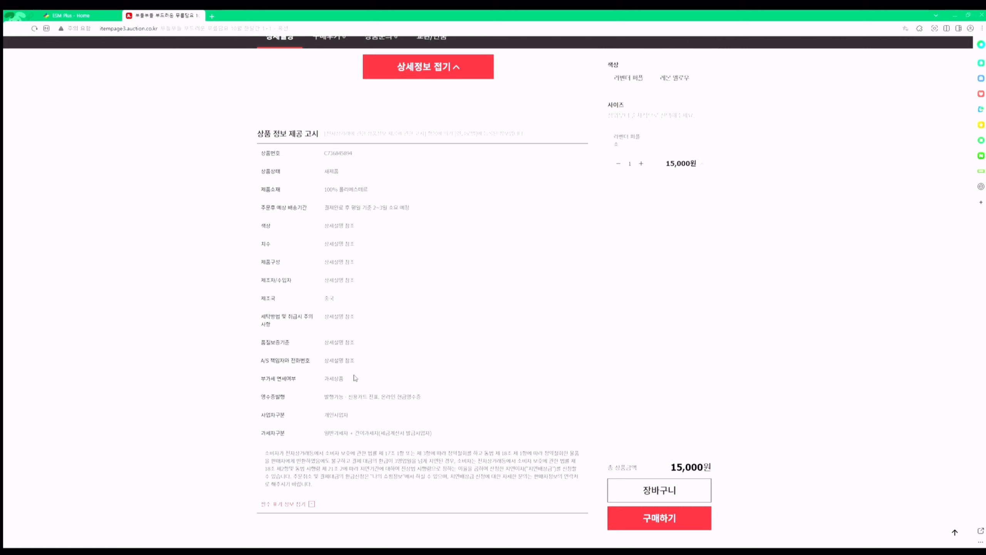
key("ctrl+w")
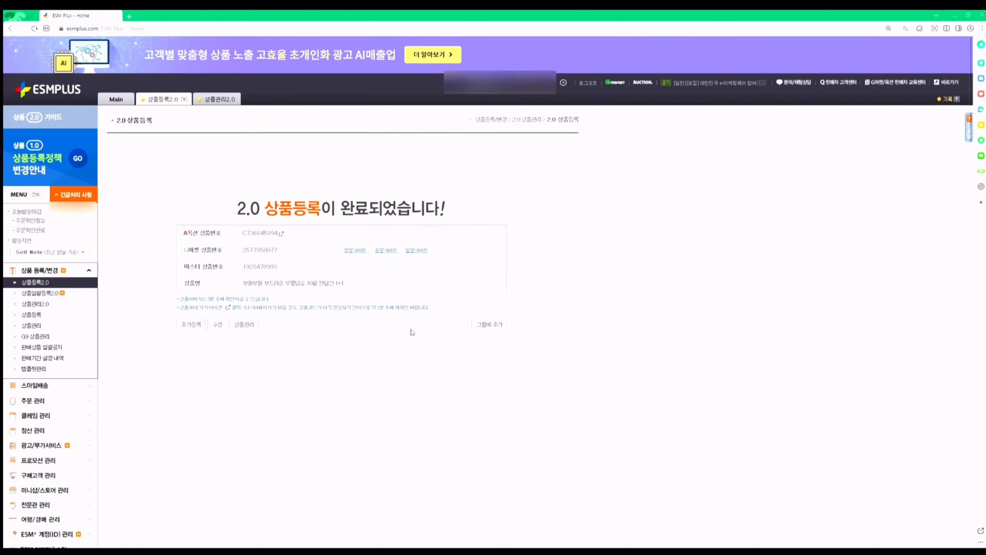